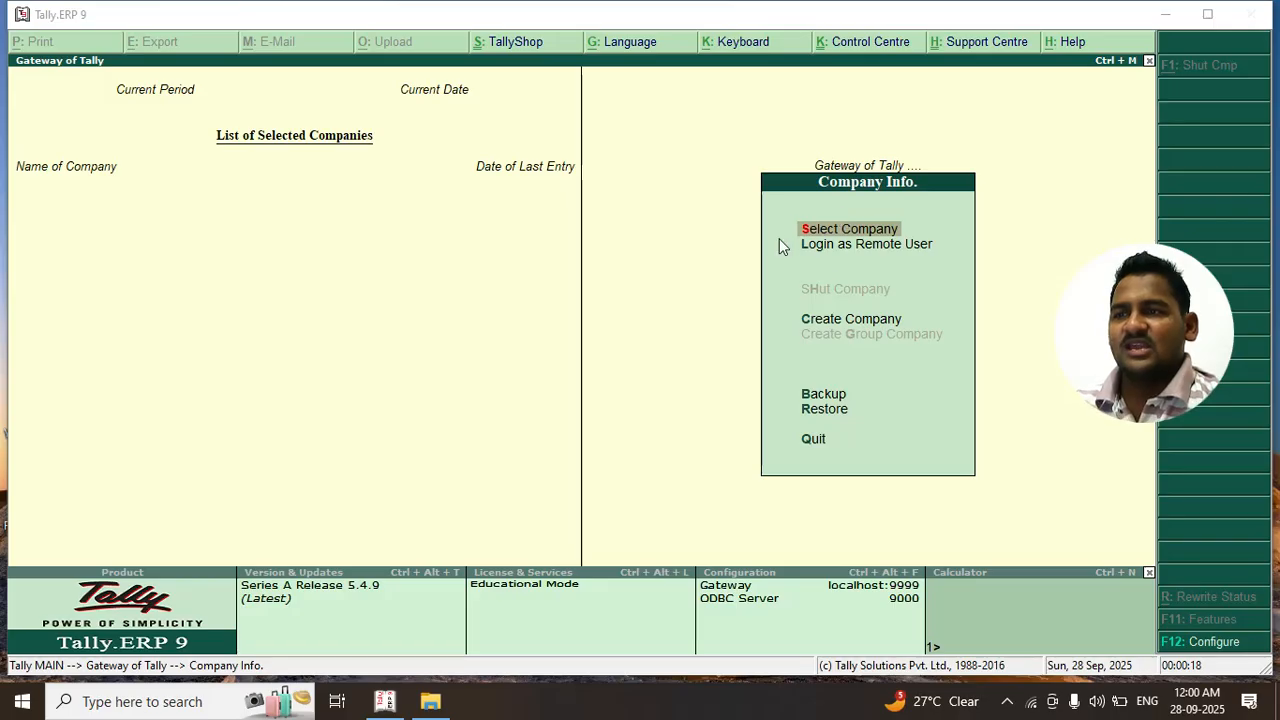
Check Tally's list of existing companies twice, finding it empty
click(846, 227)
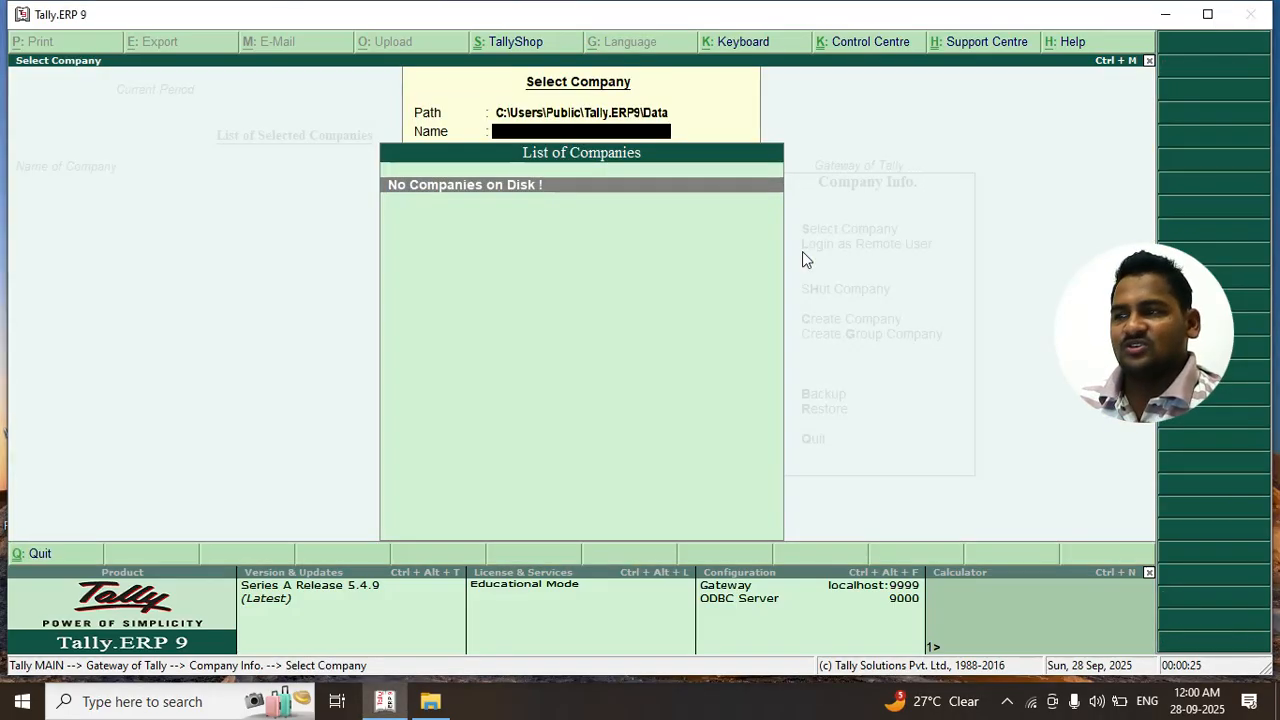
key(Escape)
click(838, 226)
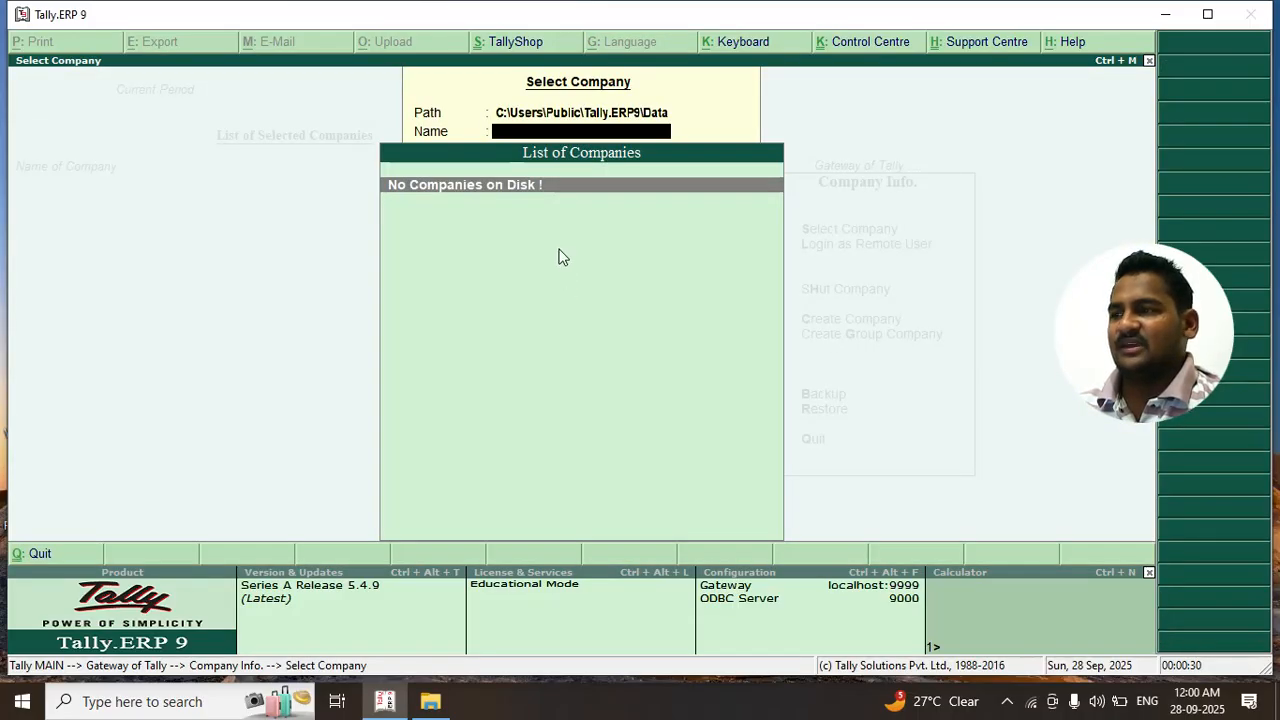
click(517, 196)
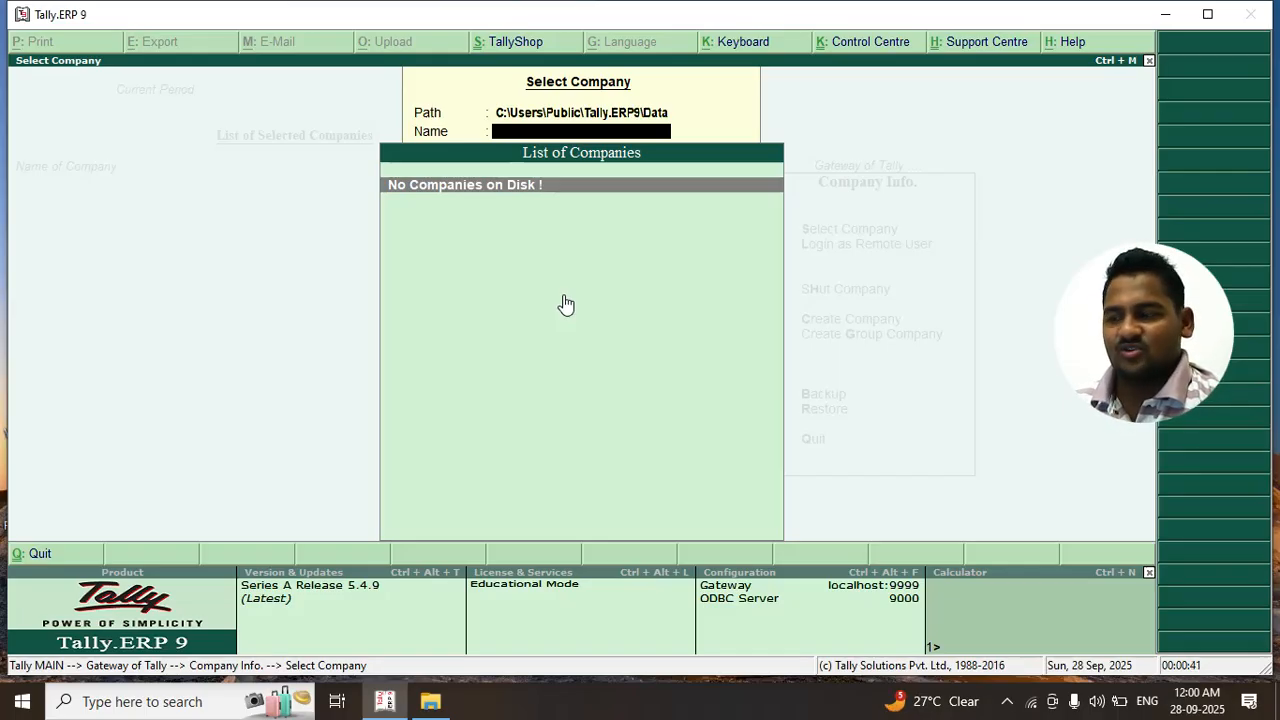
key(Escape)
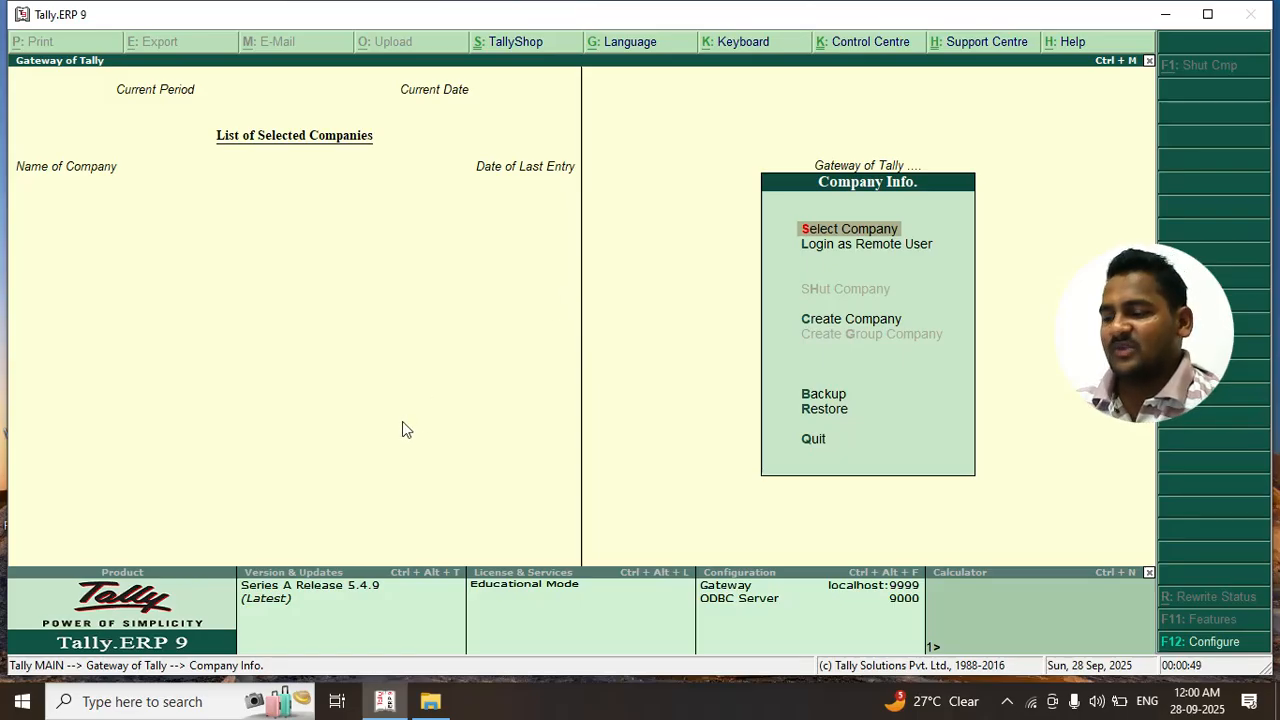
Launch Paint by searching 'PANT' and type ESC in a text box on the canvas
click(180, 703)
text(PANT)
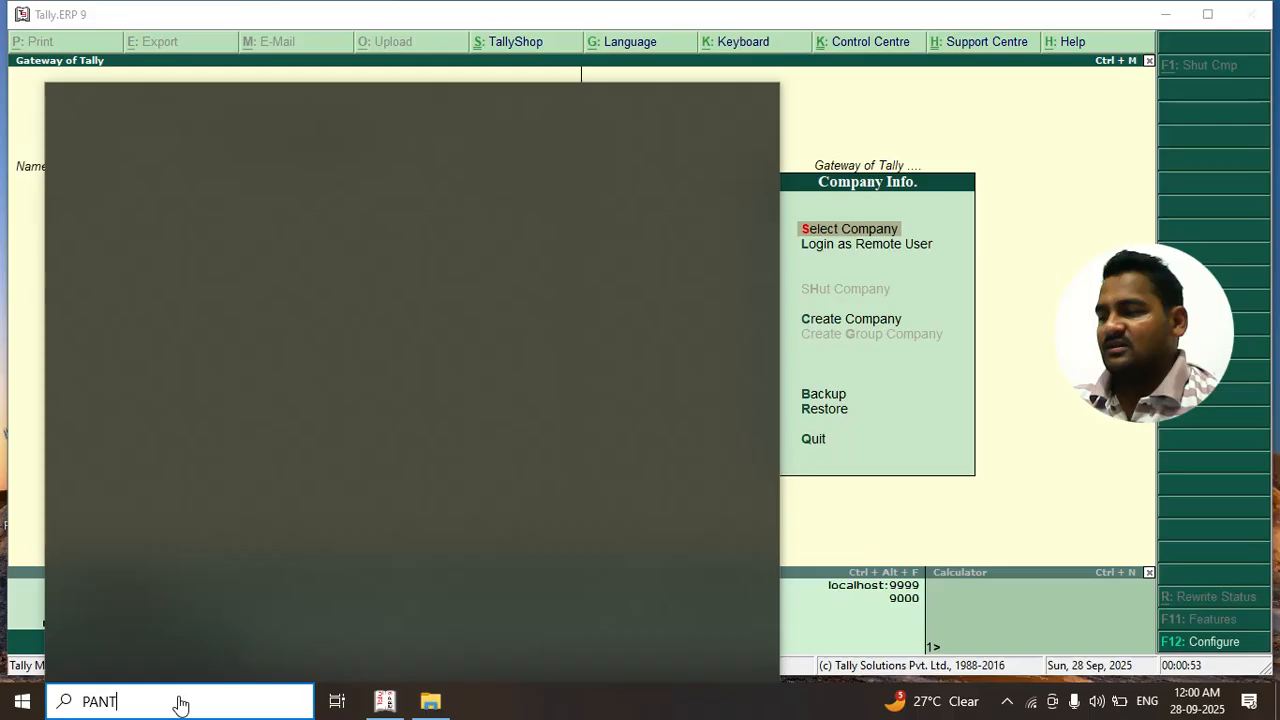
click(251, 214)
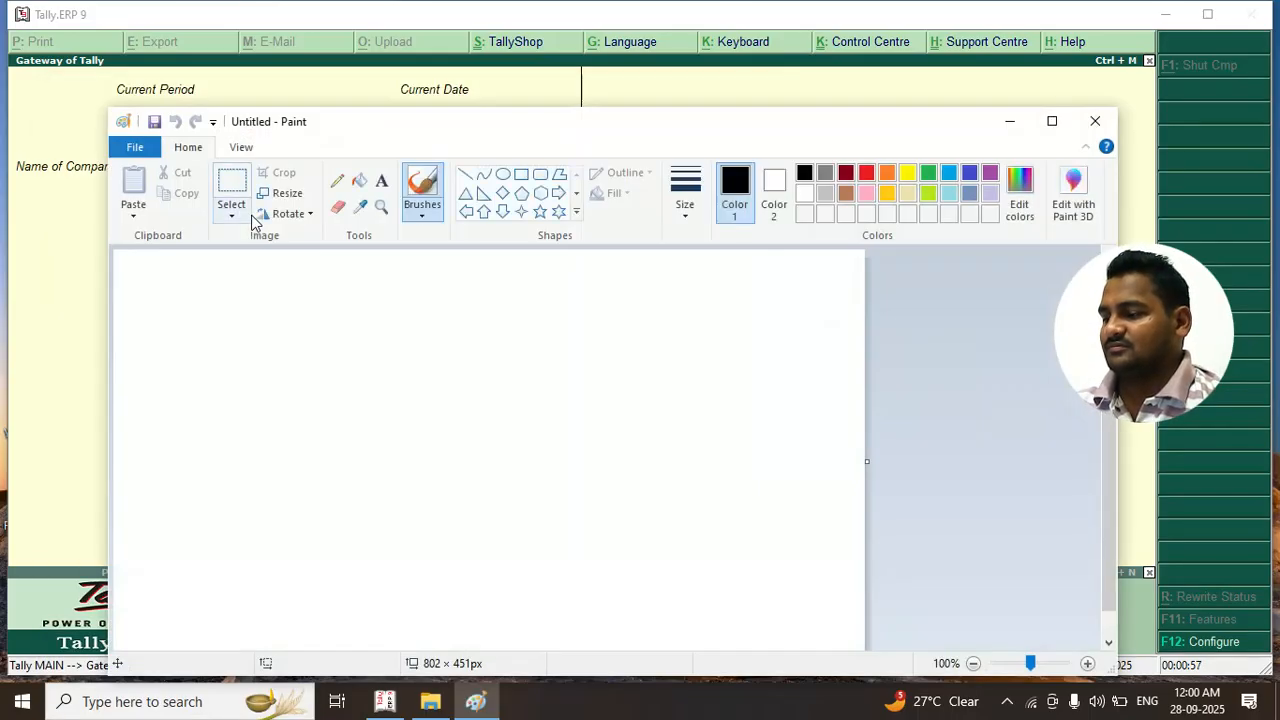
click(381, 181)
click(392, 391)
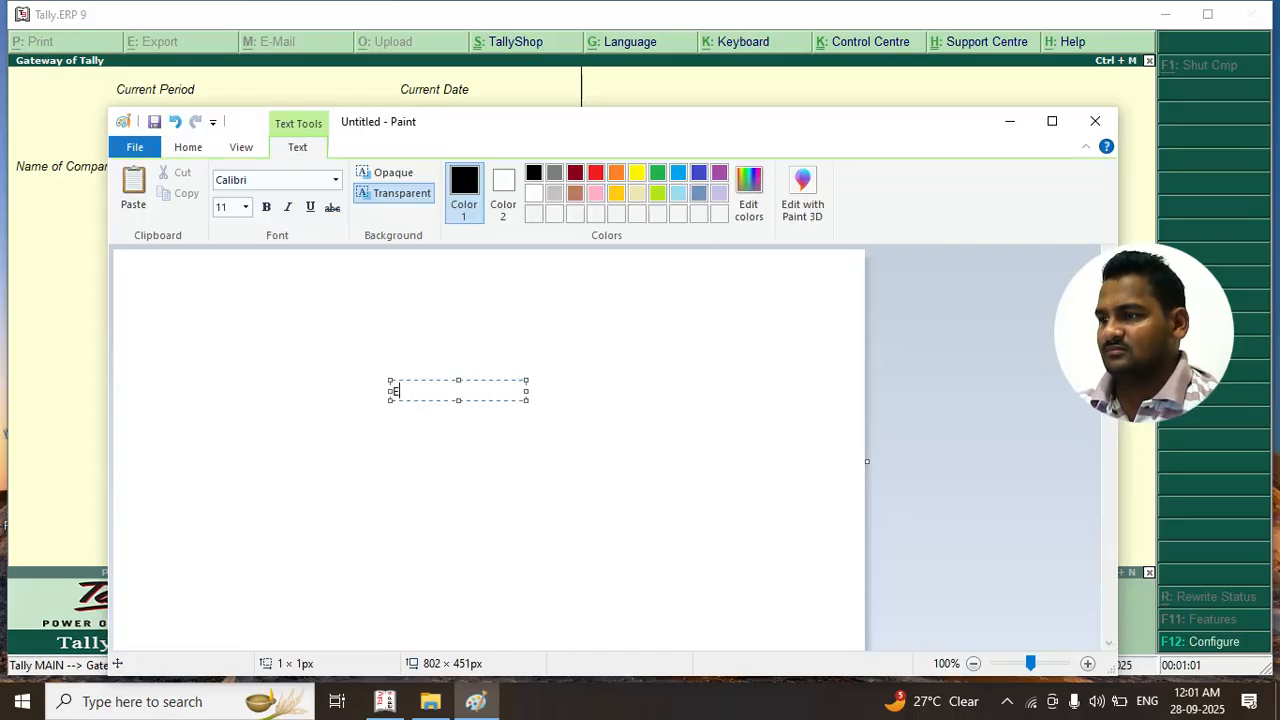
text(ESC)
double_click(408, 390)
Make the ESC text size 28, enlarge its box, then close Paint without saving
click(243, 206)
click(246, 207)
click(248, 281)
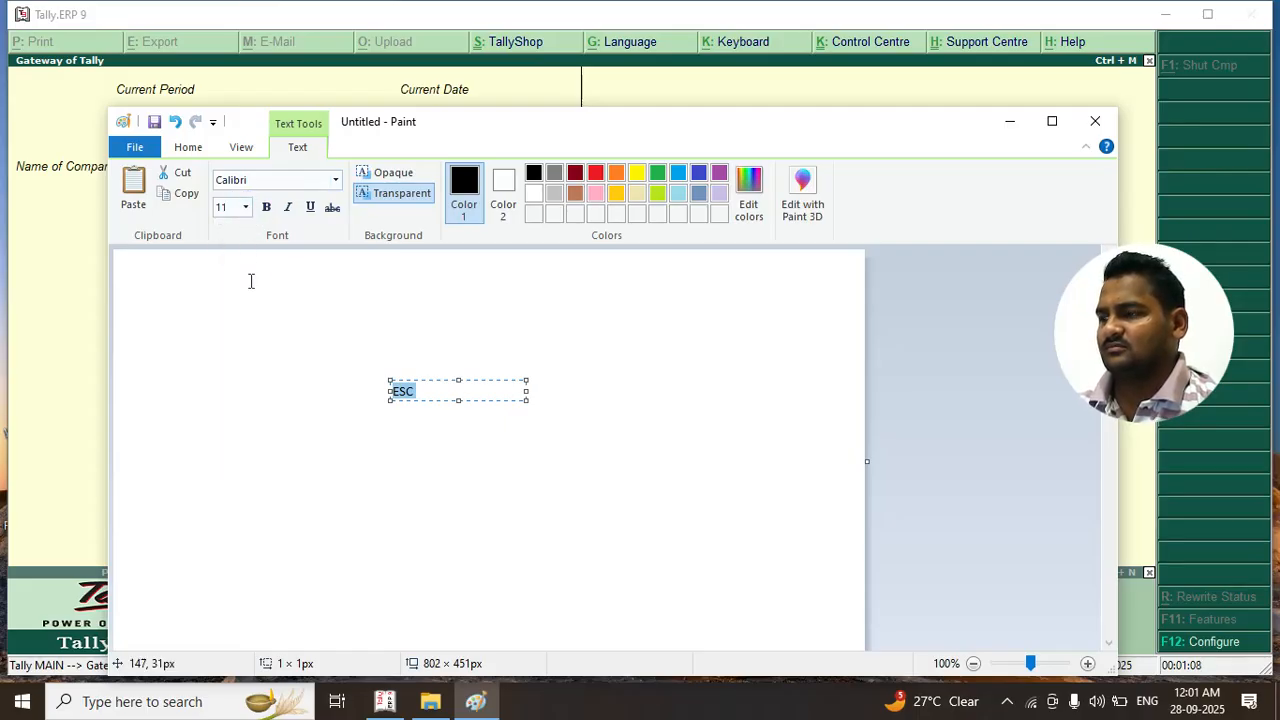
click(246, 207)
click(233, 428)
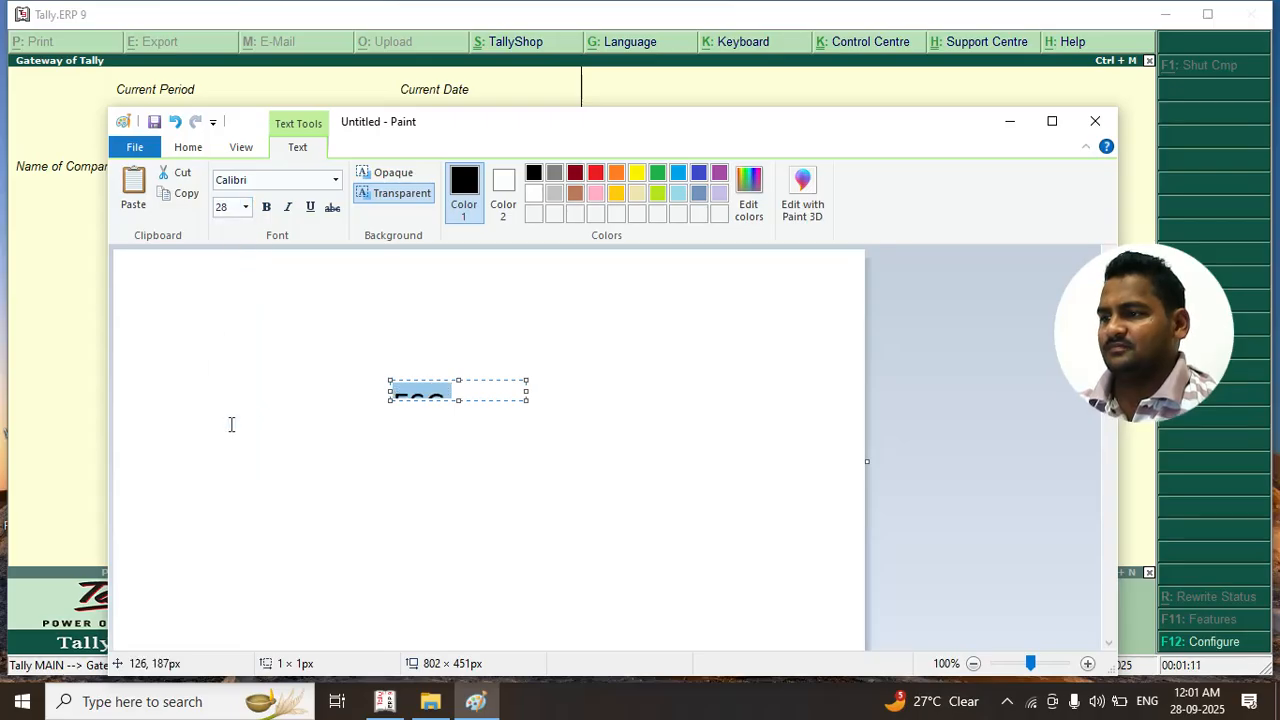
drag(521, 398, 557, 466)
click(495, 418)
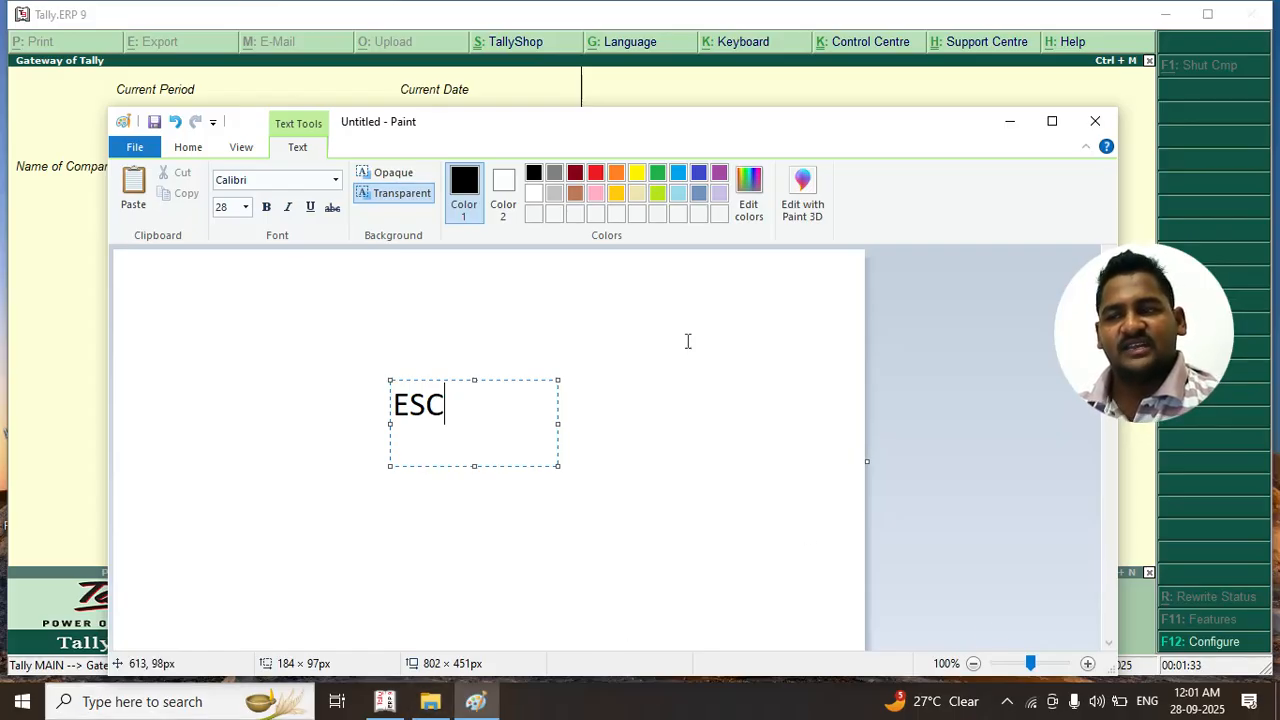
click(1095, 121)
click(657, 414)
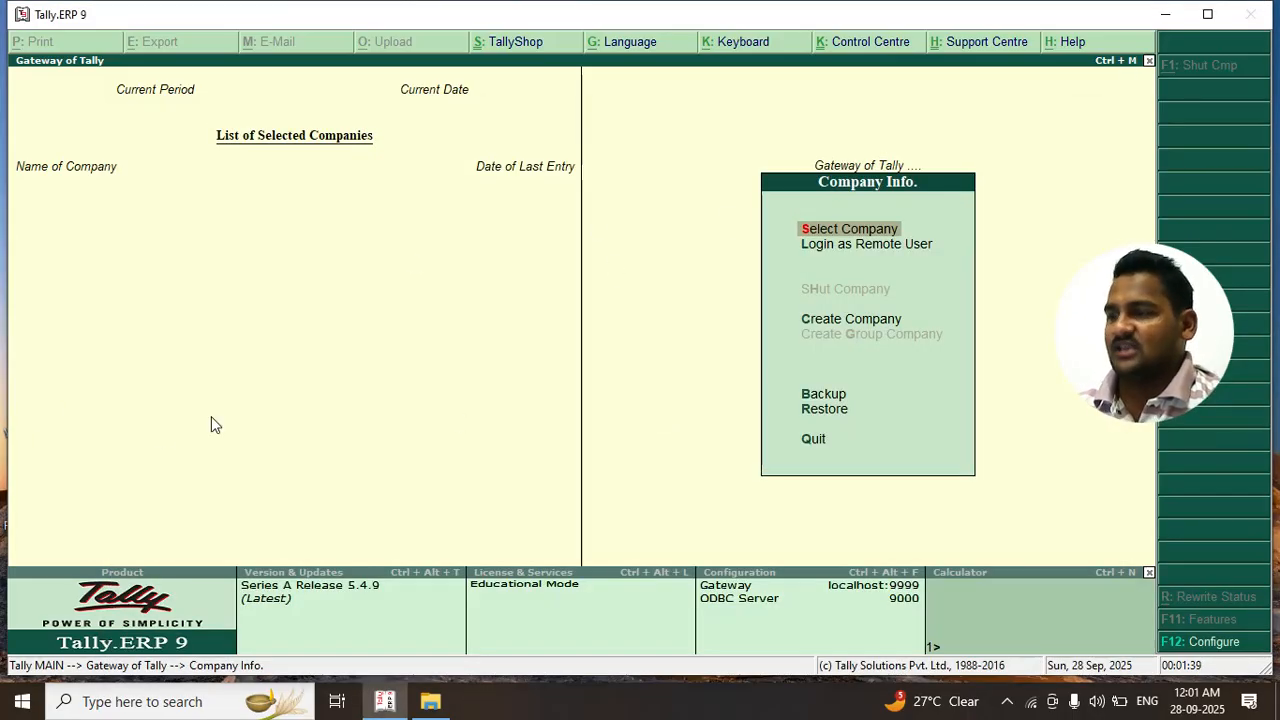
Check the empty company list, open Create Company, then quit the form with Yes
click(818, 228)
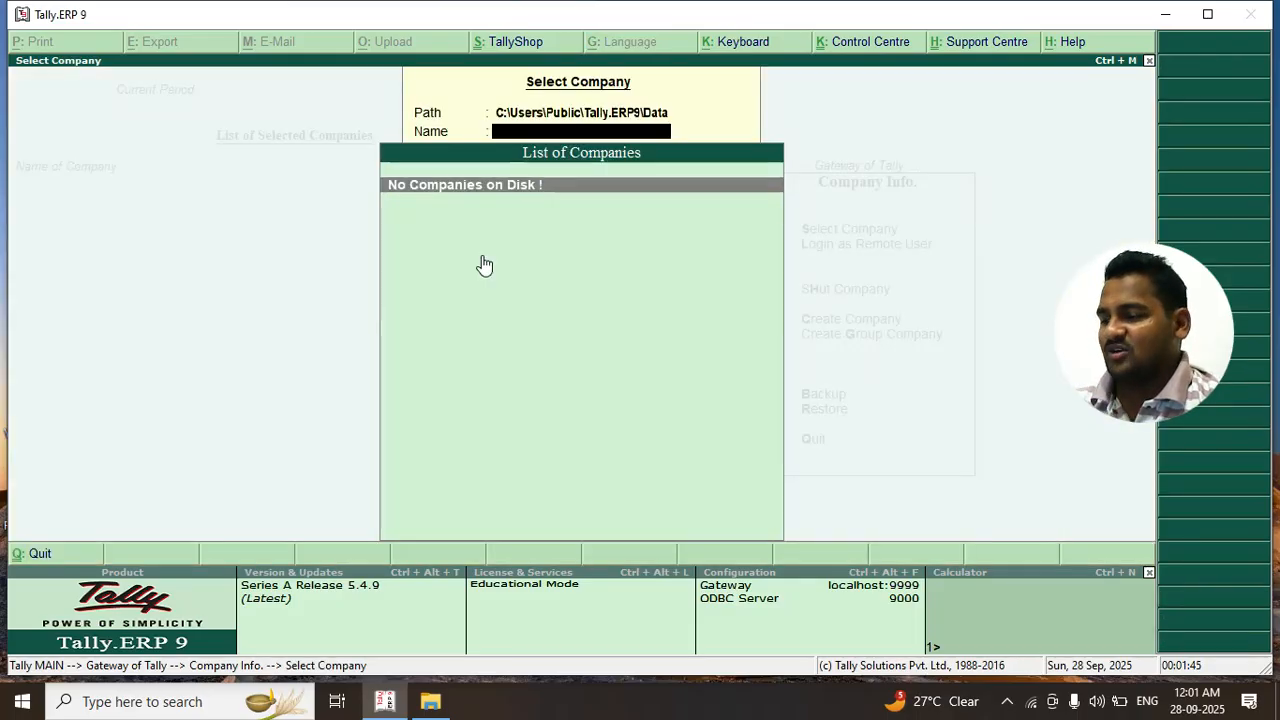
key(Escape)
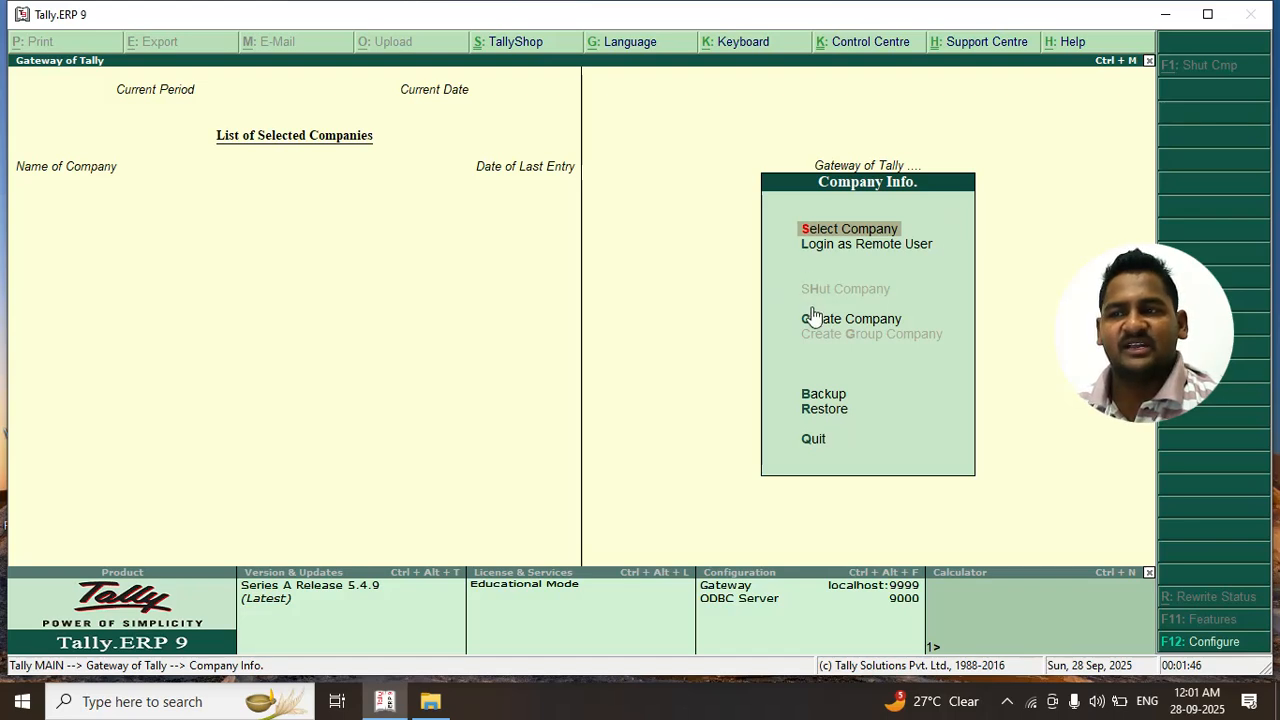
click(852, 322)
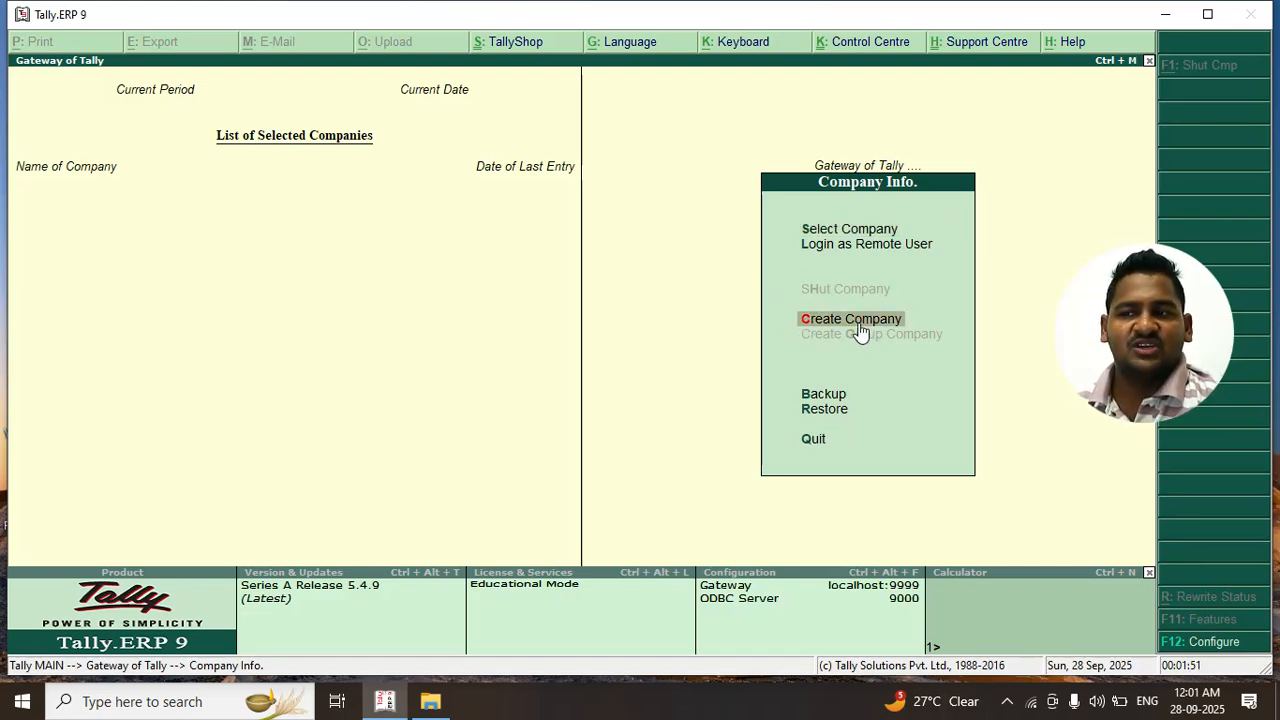
click(800, 320)
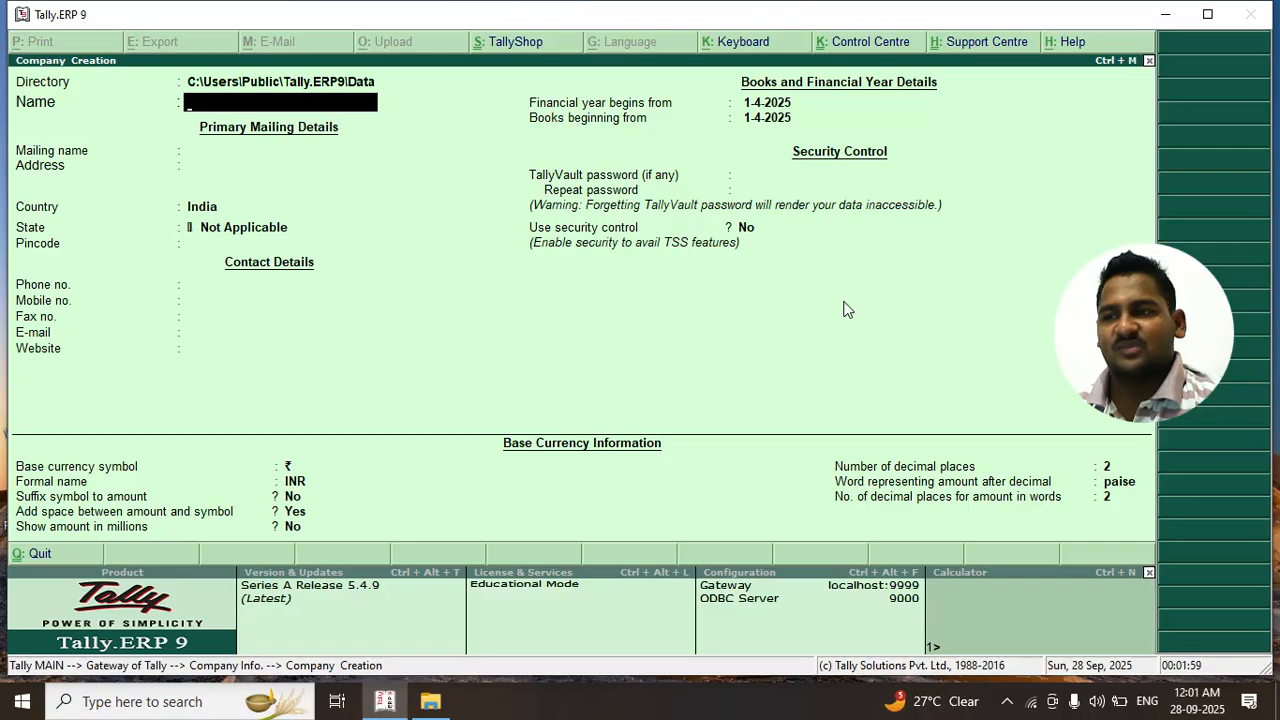
key(Escape)
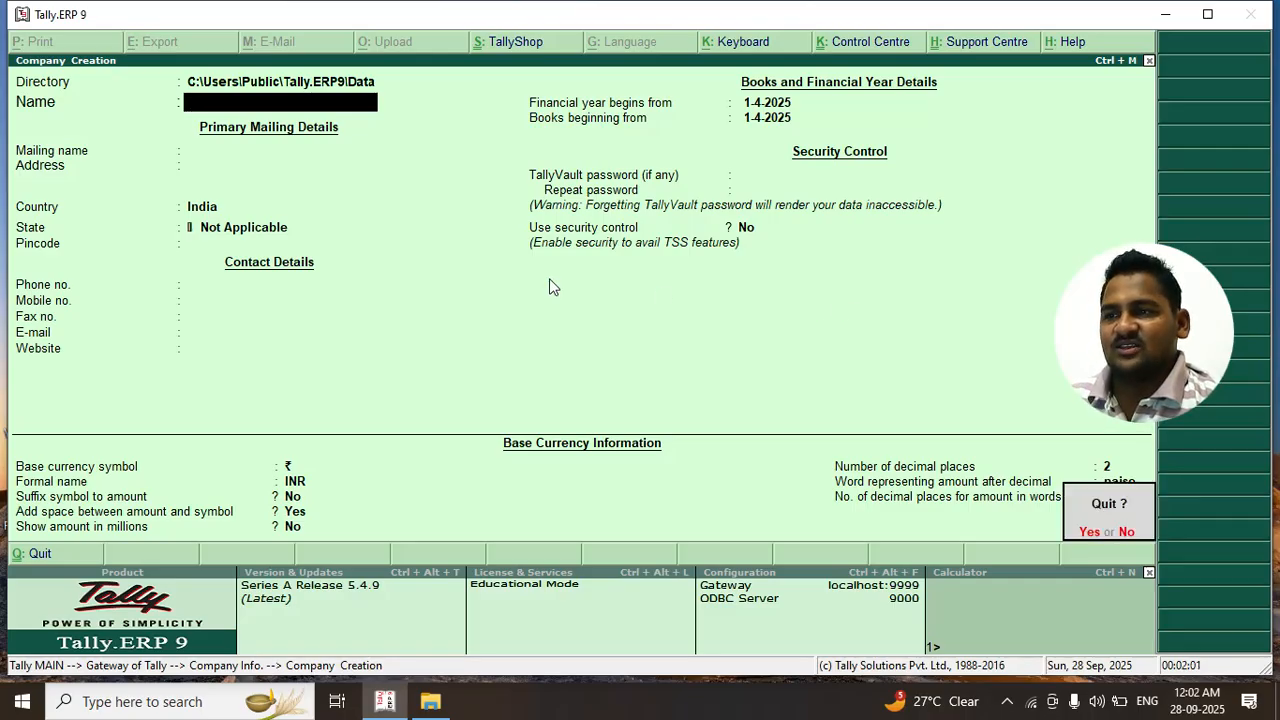
key(y)
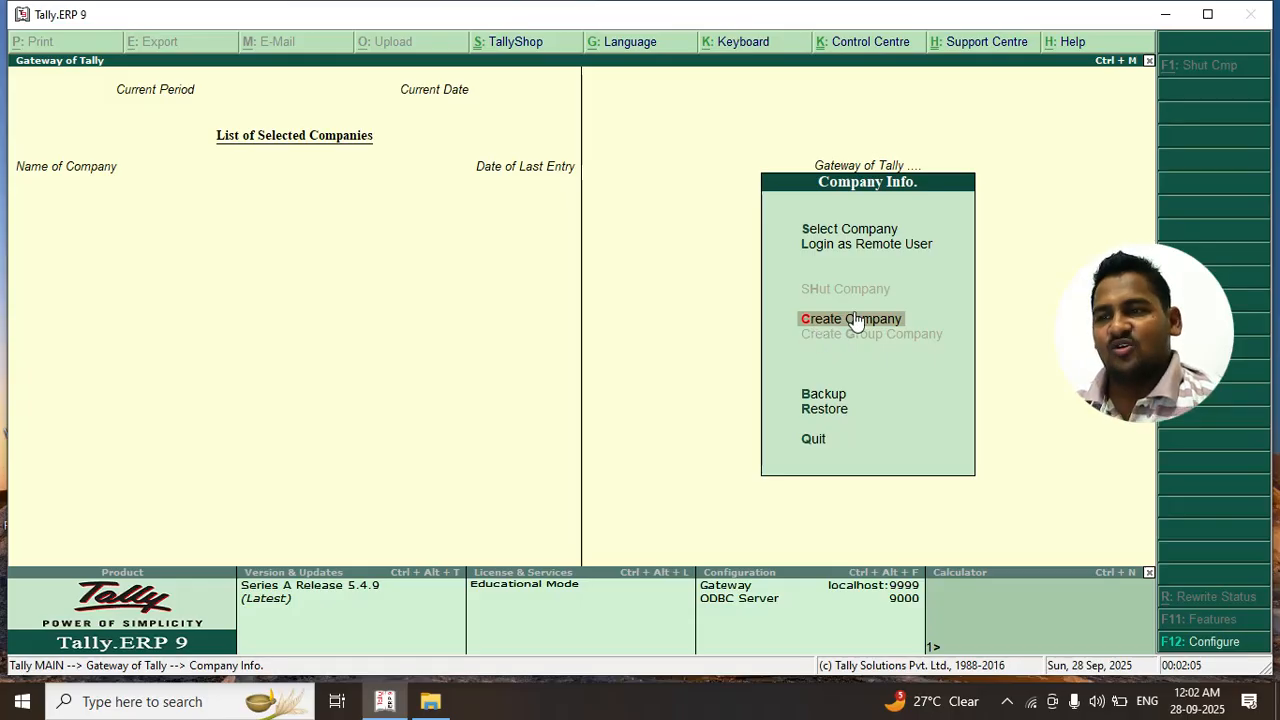
Reopen the Company Creation form, leaving the company name blank
click(826, 328)
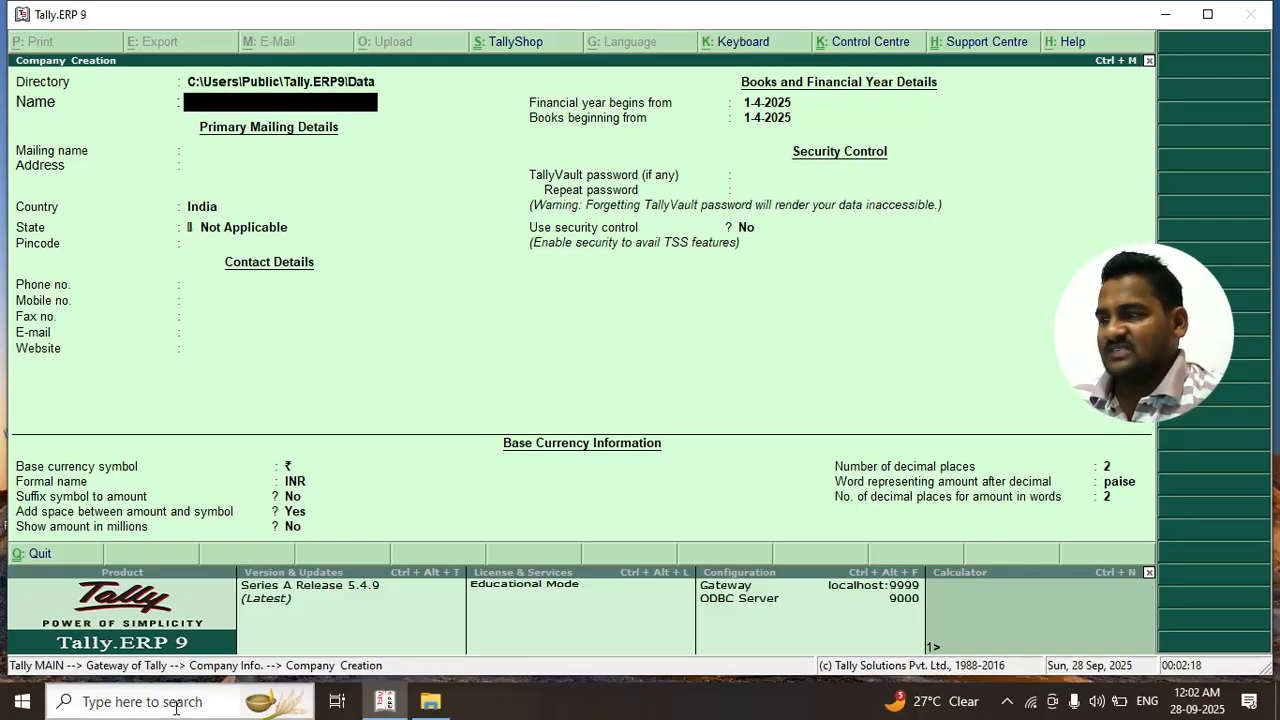
text(T)
key(BackSpace)
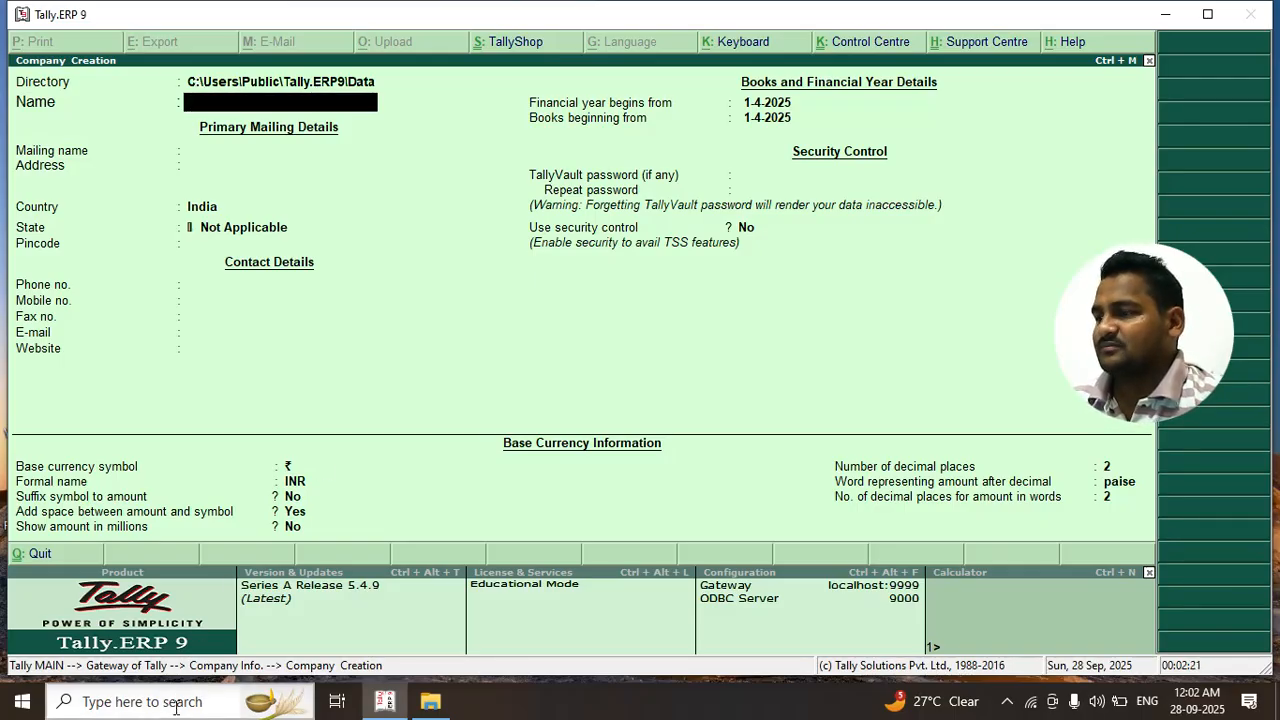
click(24, 702)
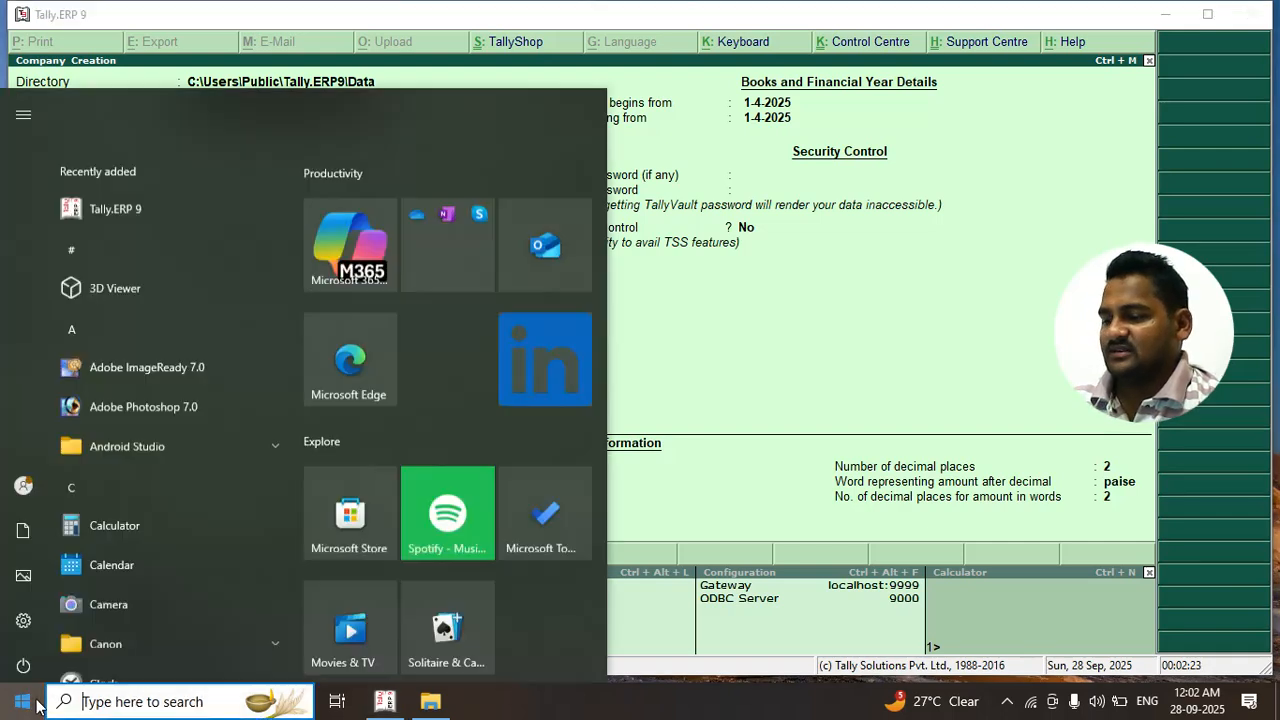
Open This PC and move its window aside to keep Tally visible
text(THIS)
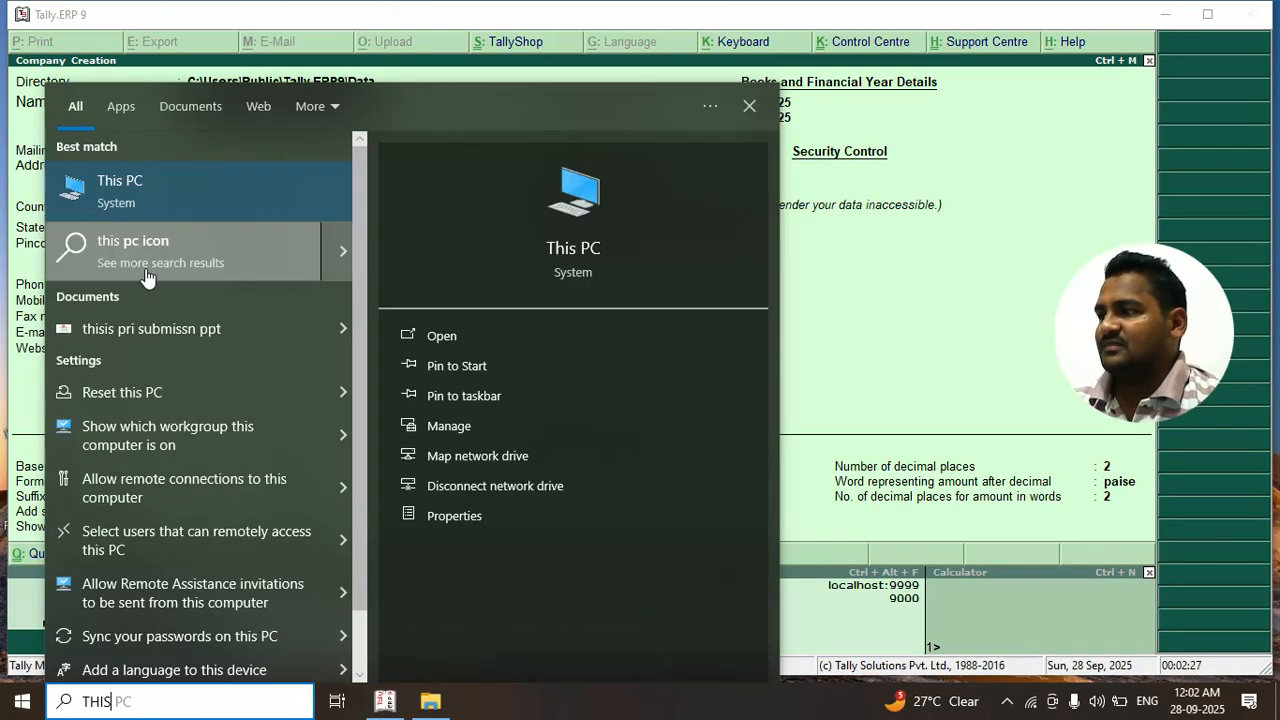
click(182, 196)
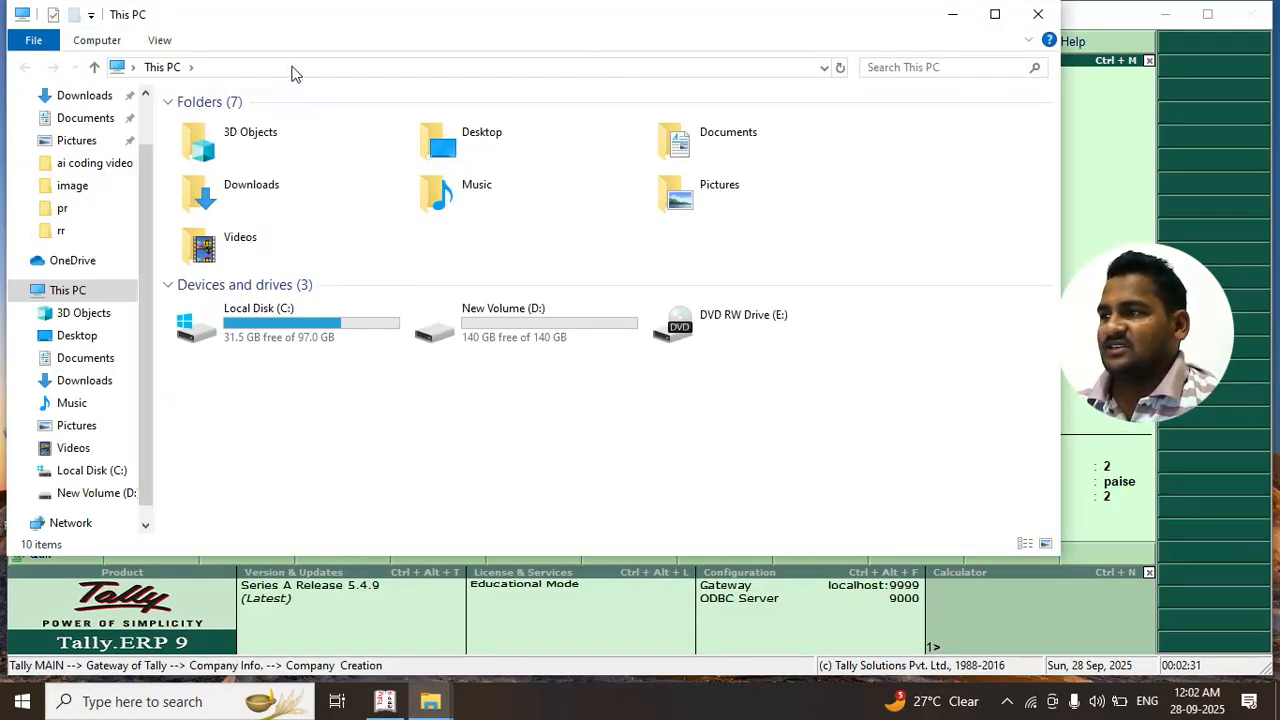
drag(266, 24, 829, 95)
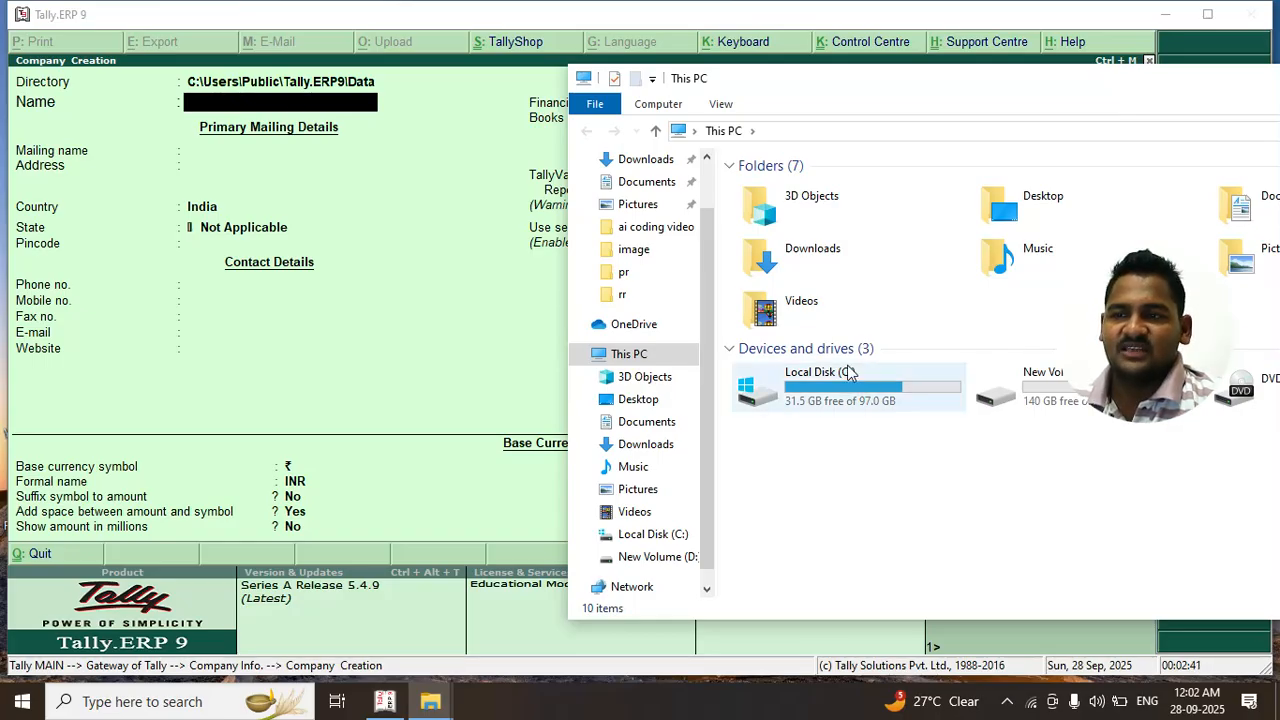
drag(898, 80, 708, 170)
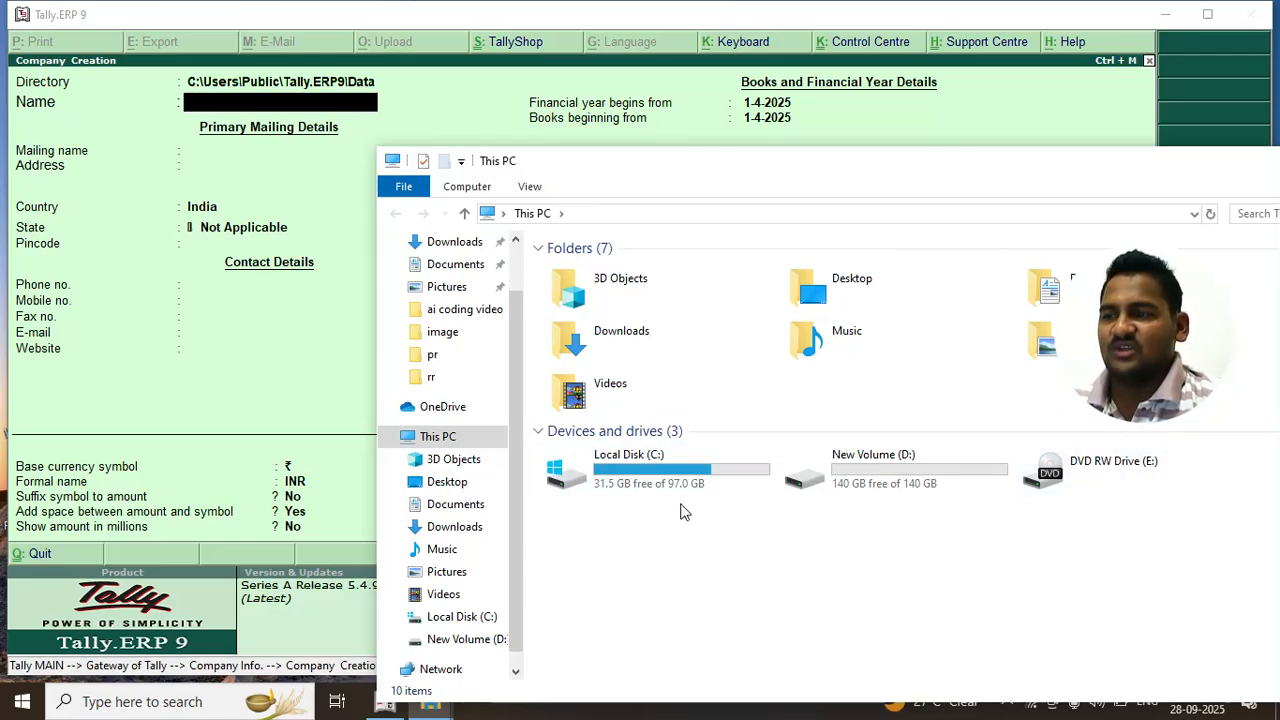
Browse Local Disk (C:) > Users > Public, then go to the Music folder
double_click(670, 479)
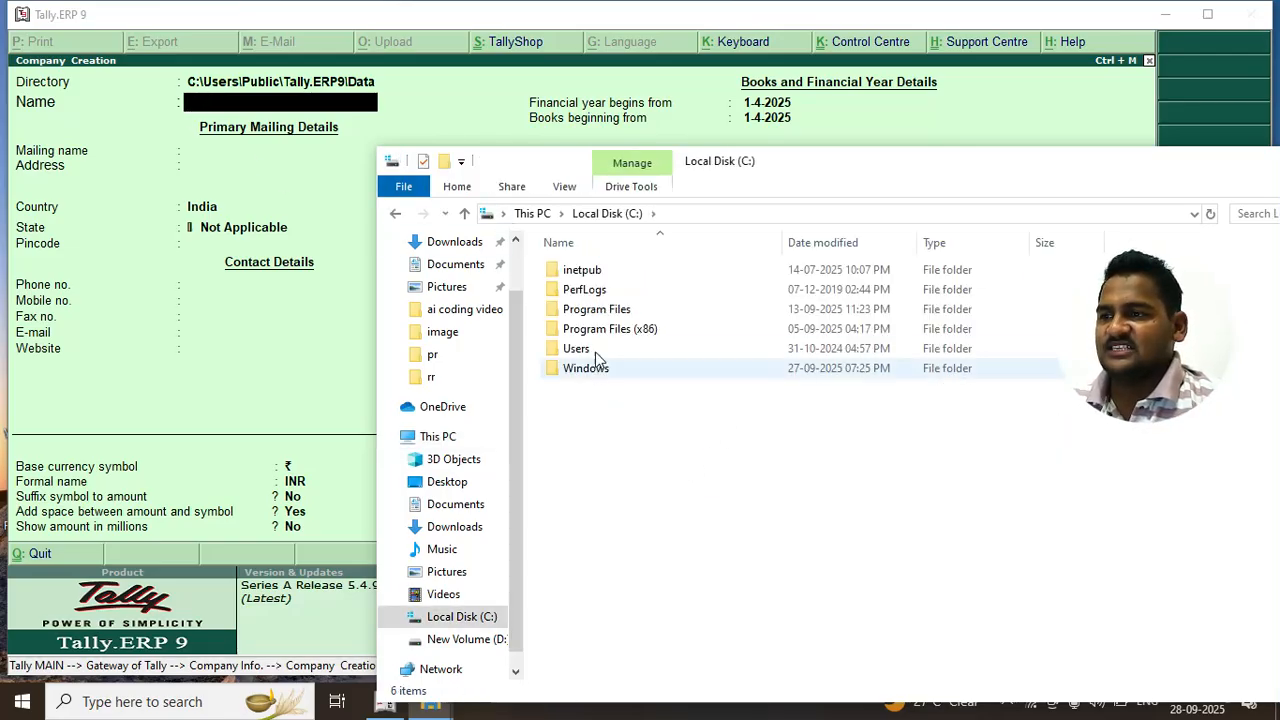
double_click(594, 348)
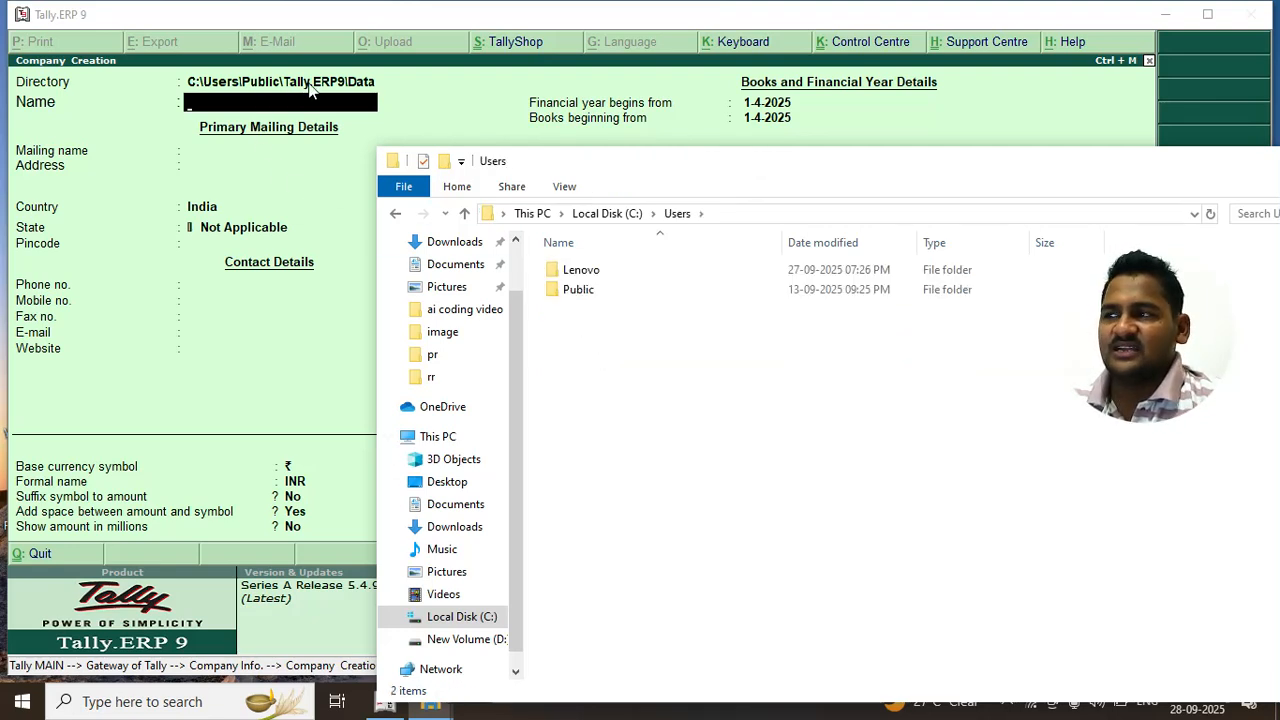
double_click(603, 292)
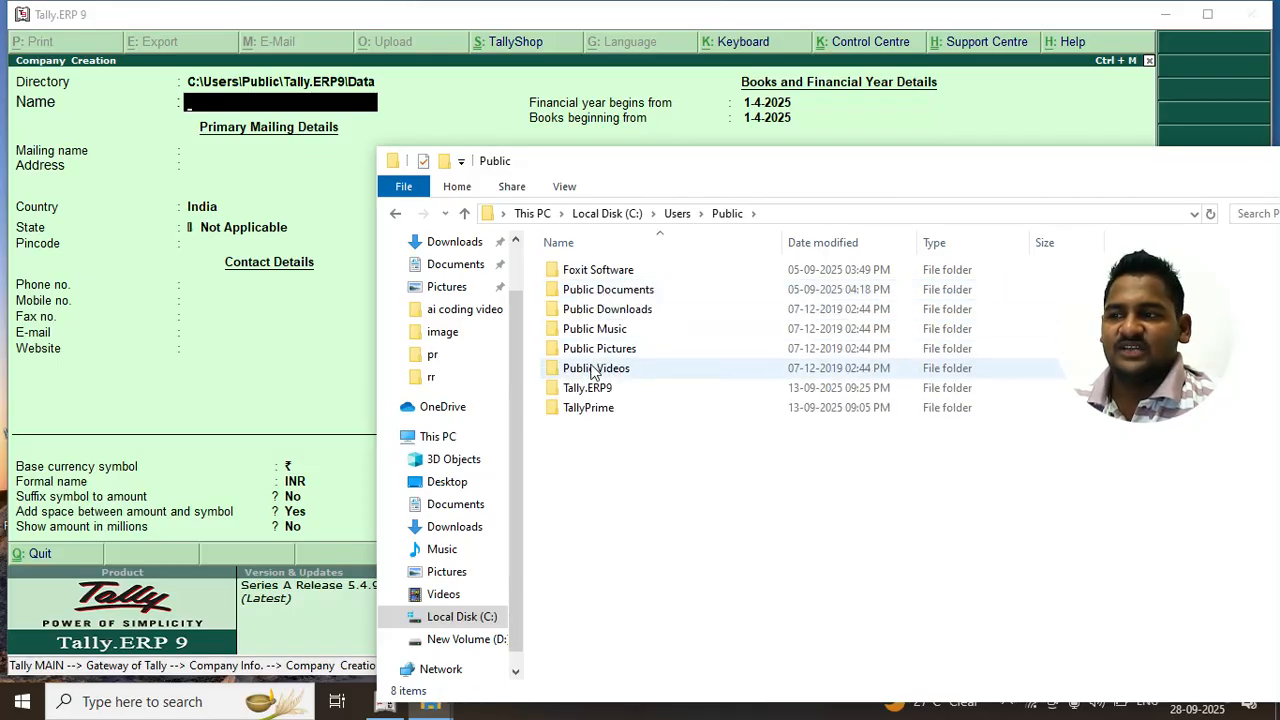
click(590, 388)
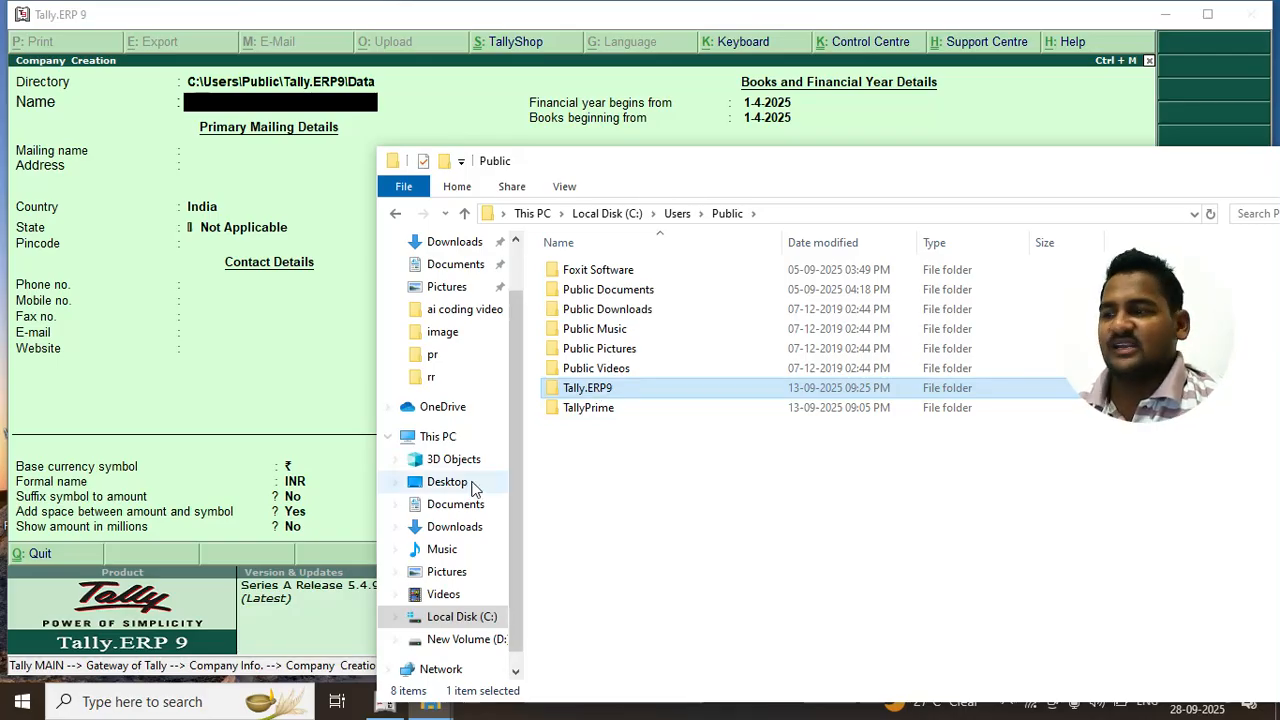
click(447, 571)
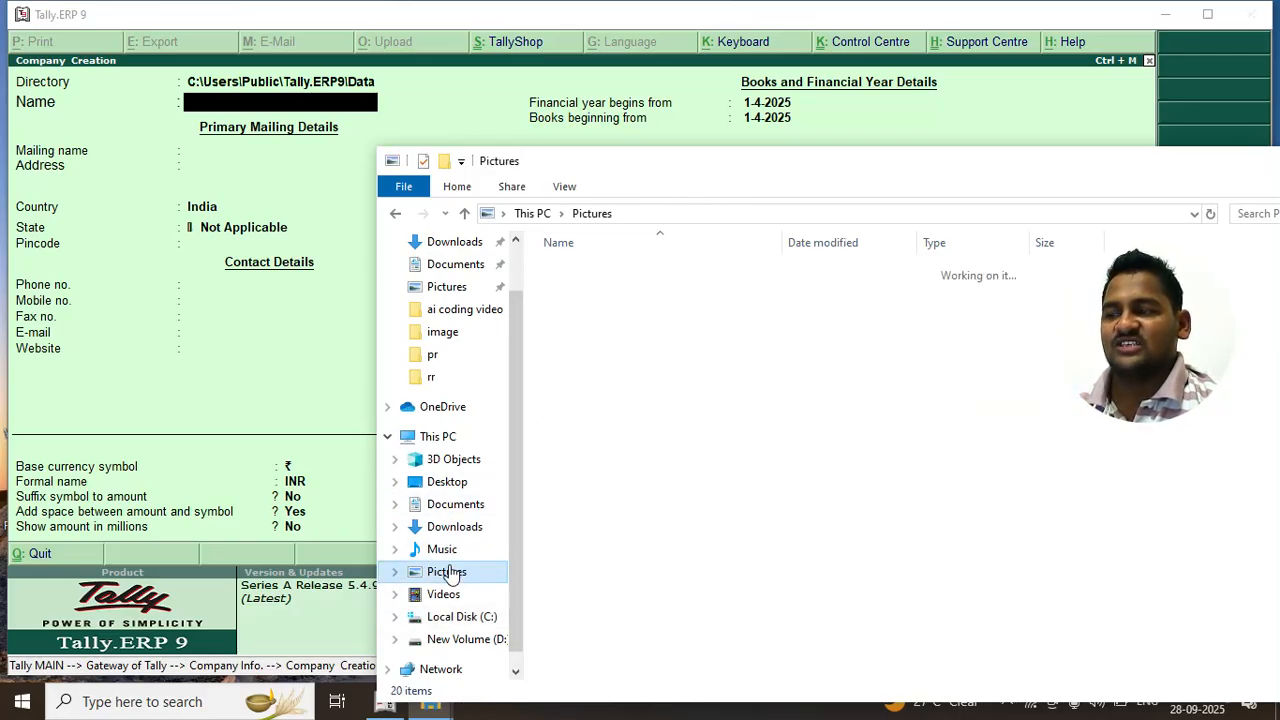
click(455, 553)
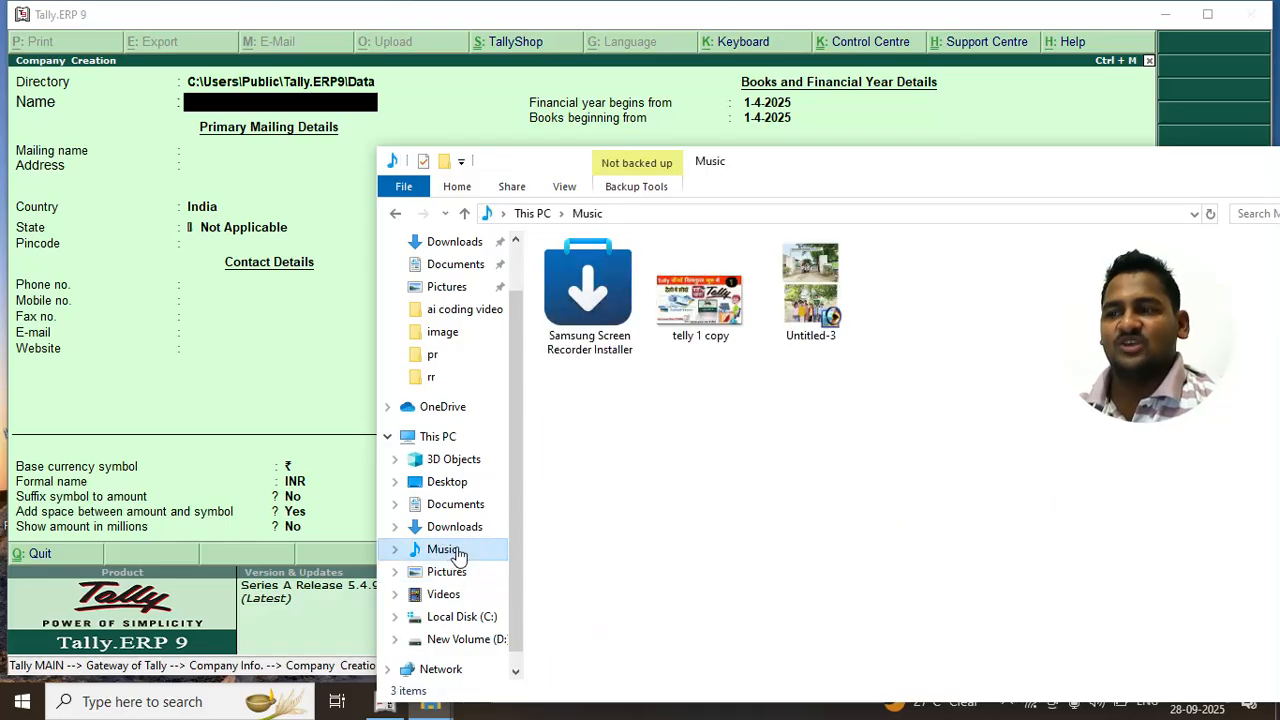
Create a new folder in Music and rename it ABC
click(873, 403)
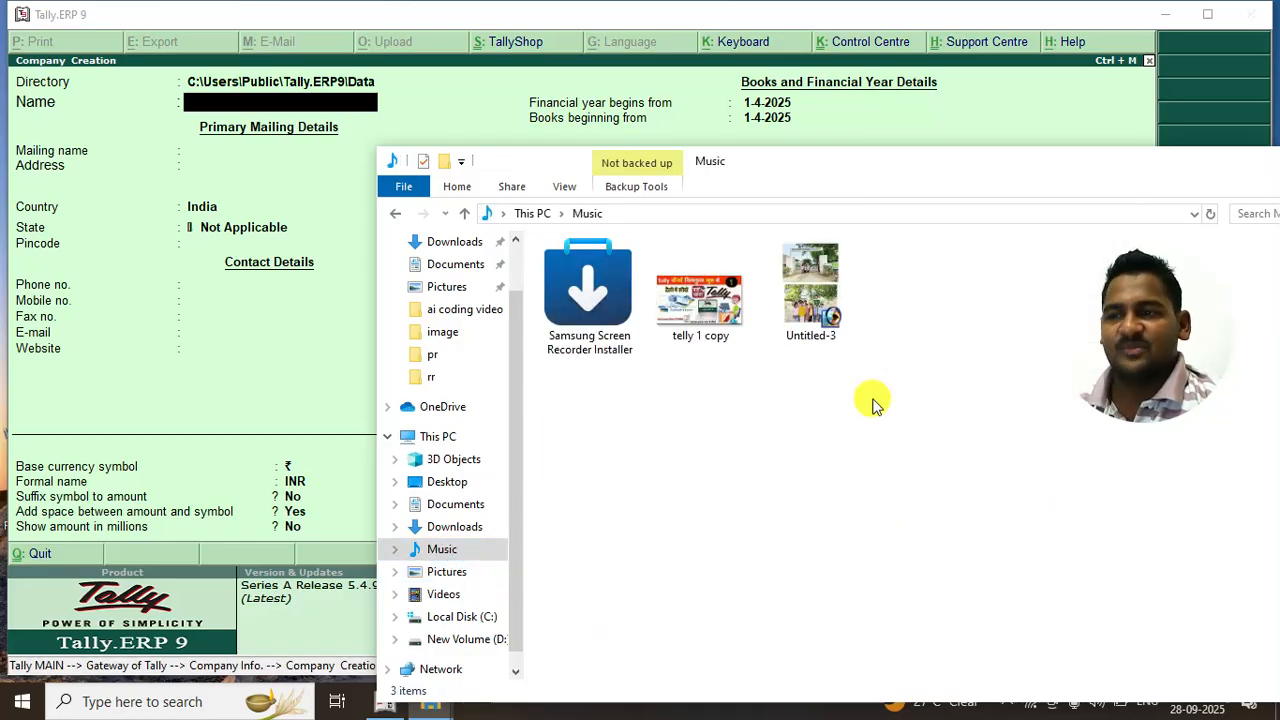
right_click(873, 403)
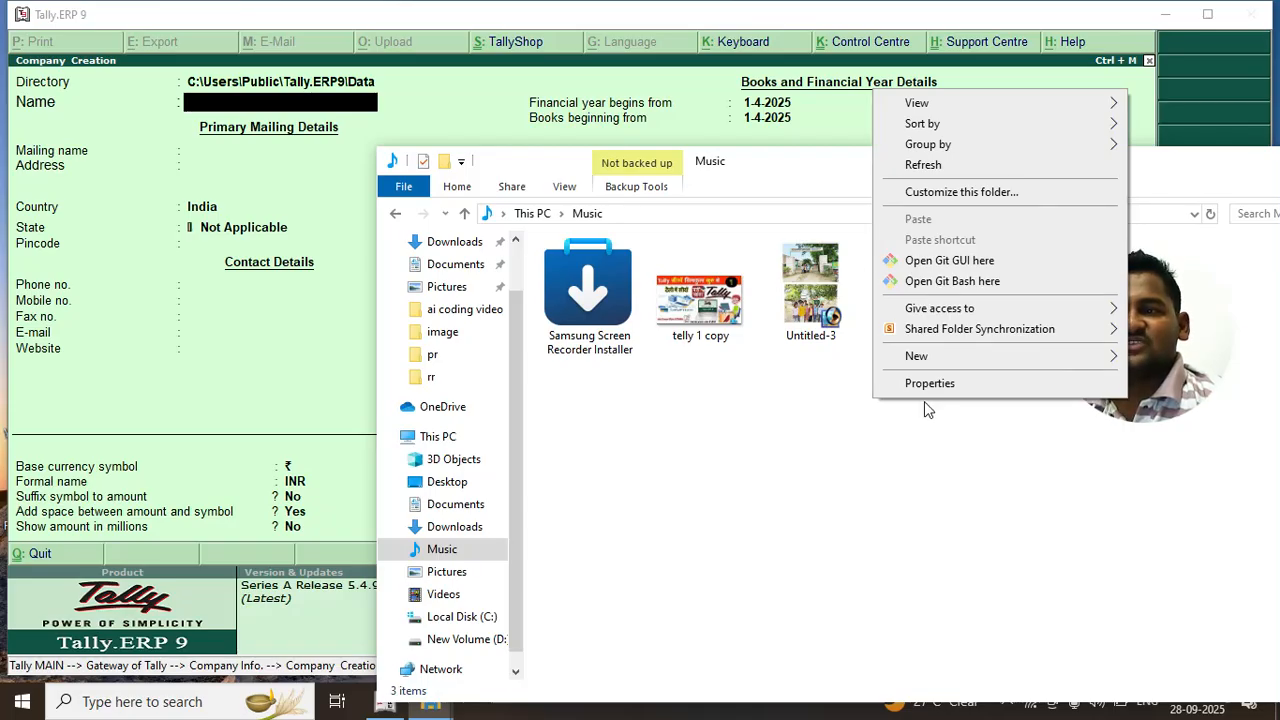
mouse_move(928, 358)
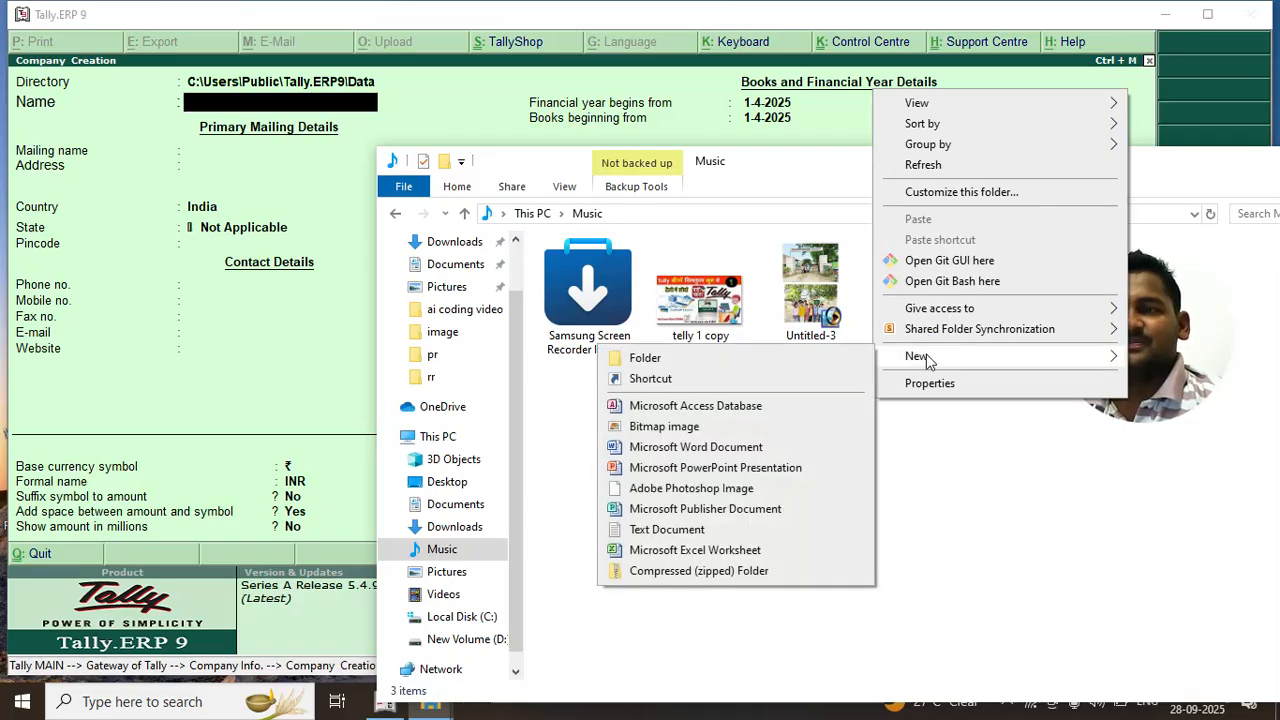
click(722, 358)
click(791, 443)
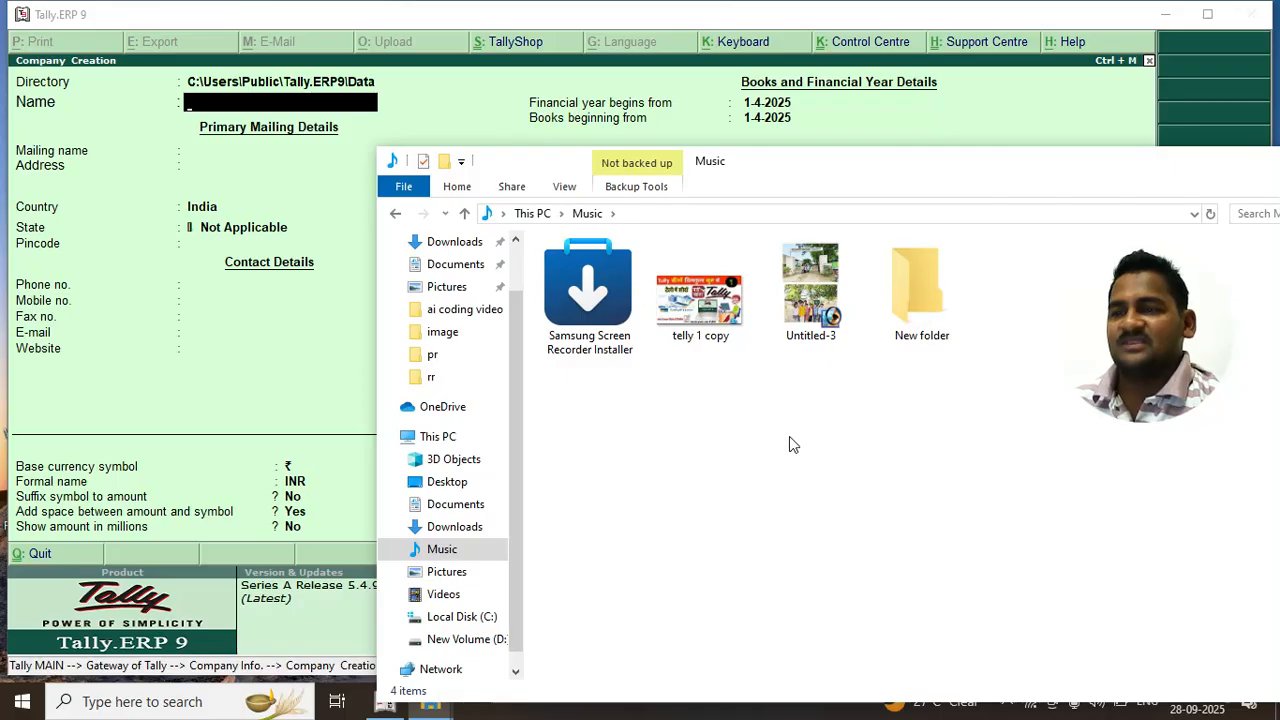
click(966, 318)
right_click(966, 318)
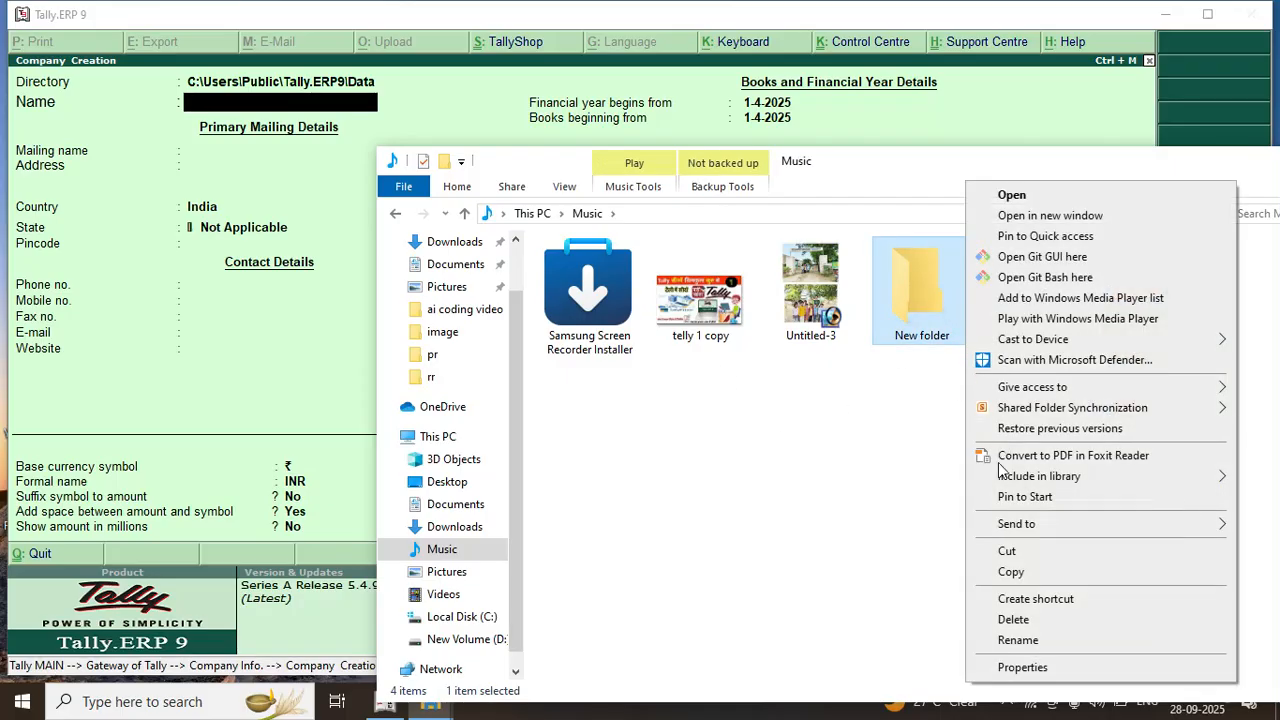
click(1018, 638)
text(ABC)
key(Return)
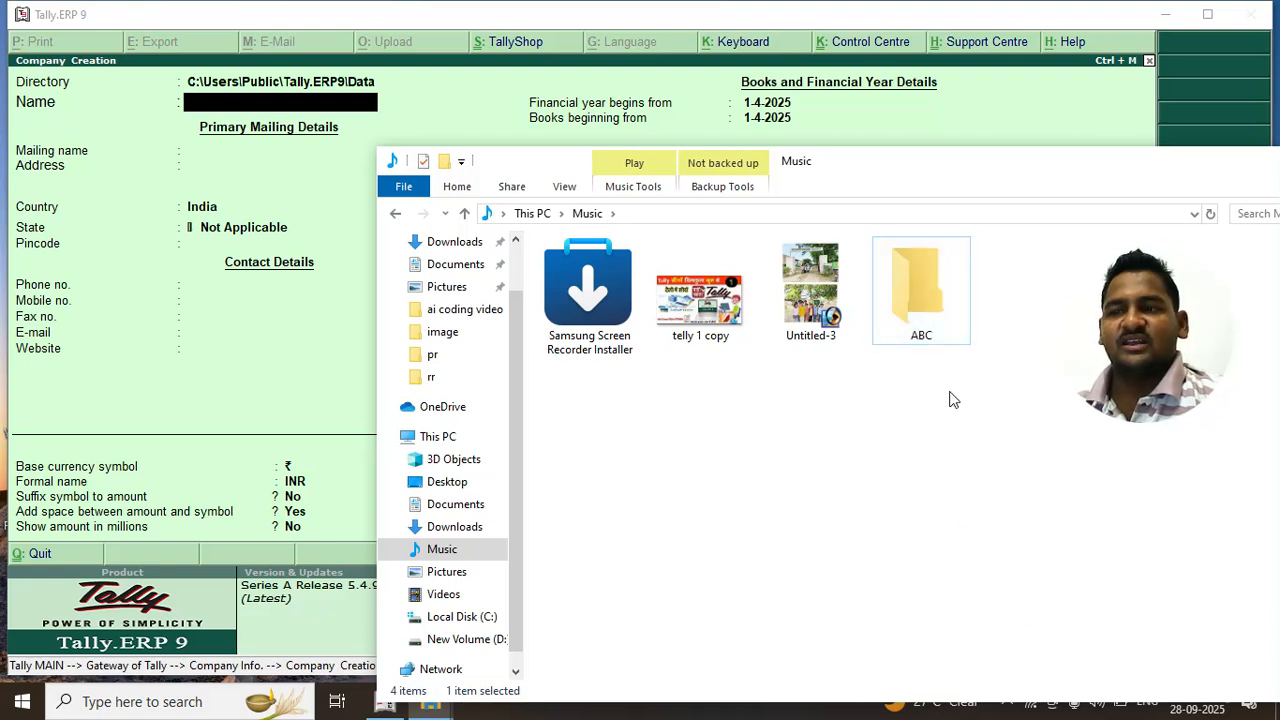
Open the empty ABC folder and bring up its Properties
double_click(925, 310)
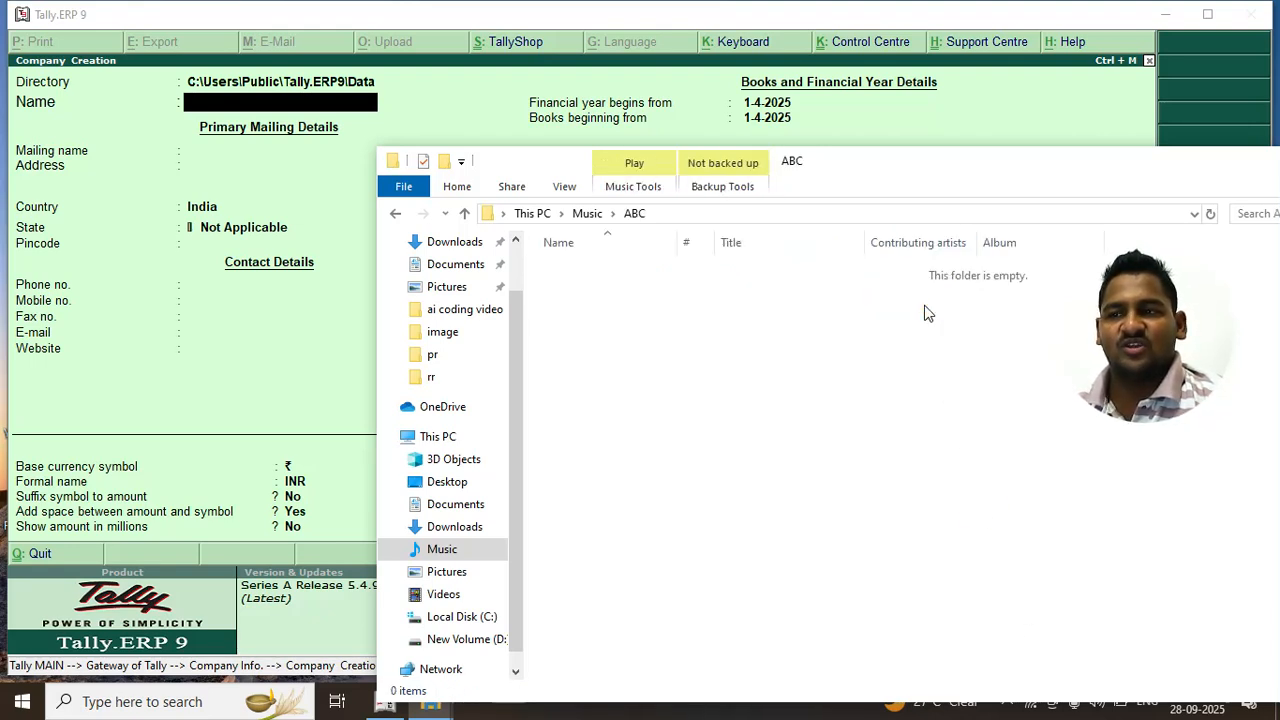
right_click(723, 362)
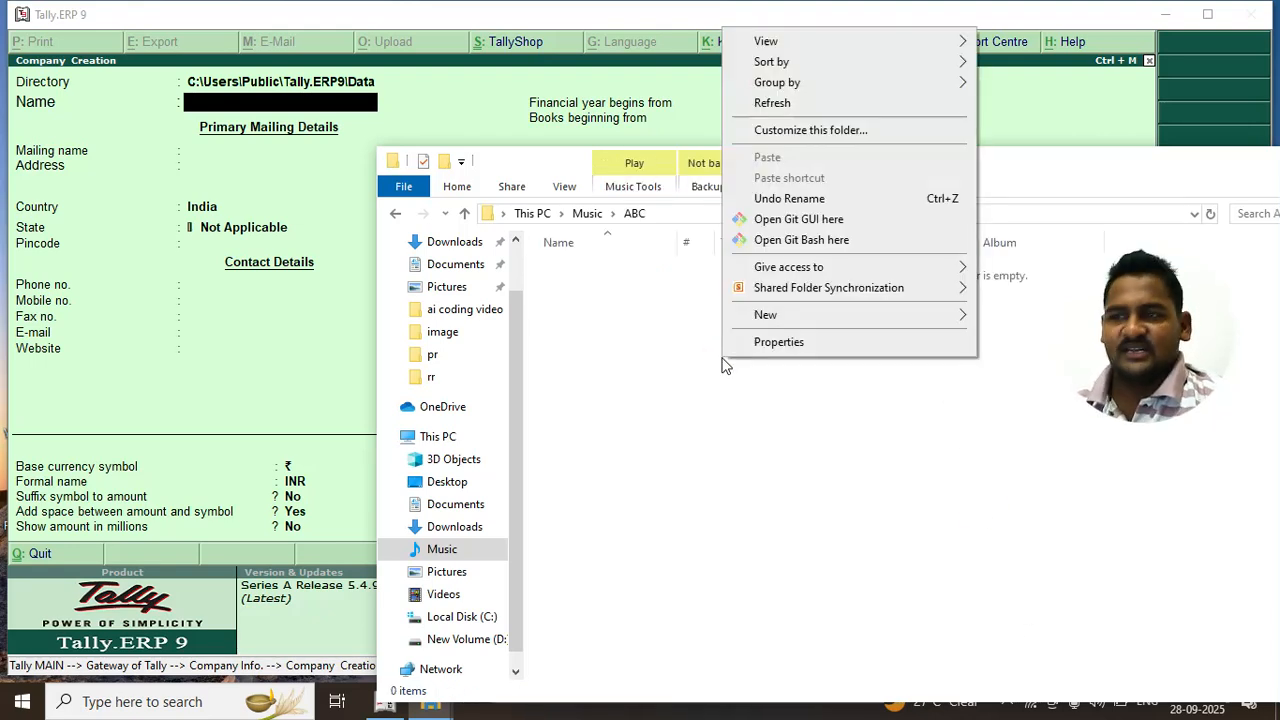
click(799, 350)
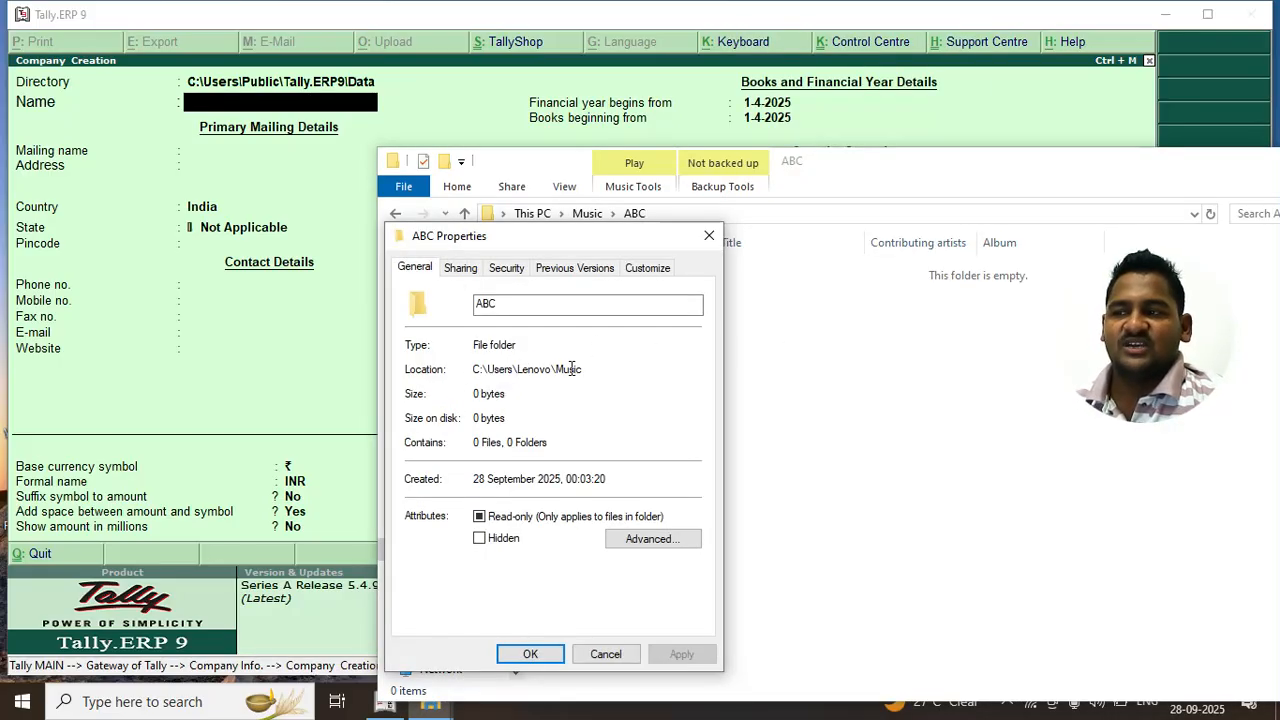
Select ABC's location path, cancel Properties, and close the Explorer window
click(552, 372)
drag(592, 370, 458, 370)
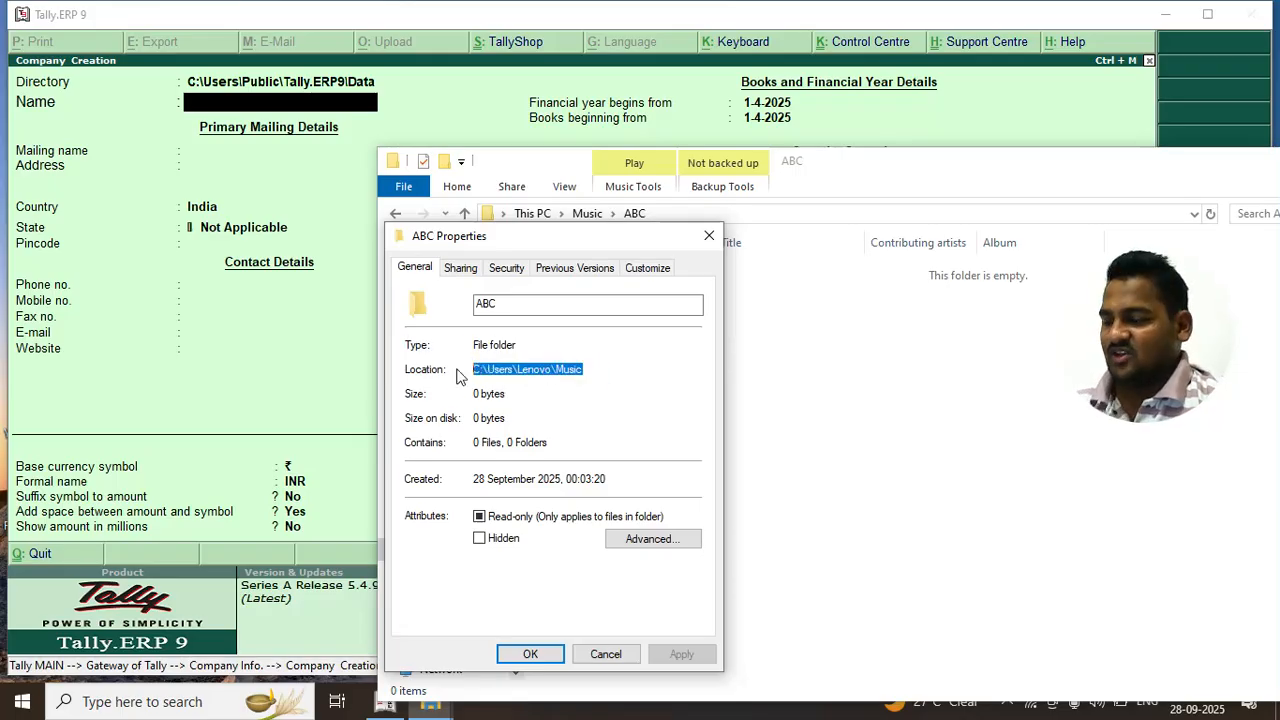
click(590, 653)
drag(1186, 160, 914, 160)
click(1138, 151)
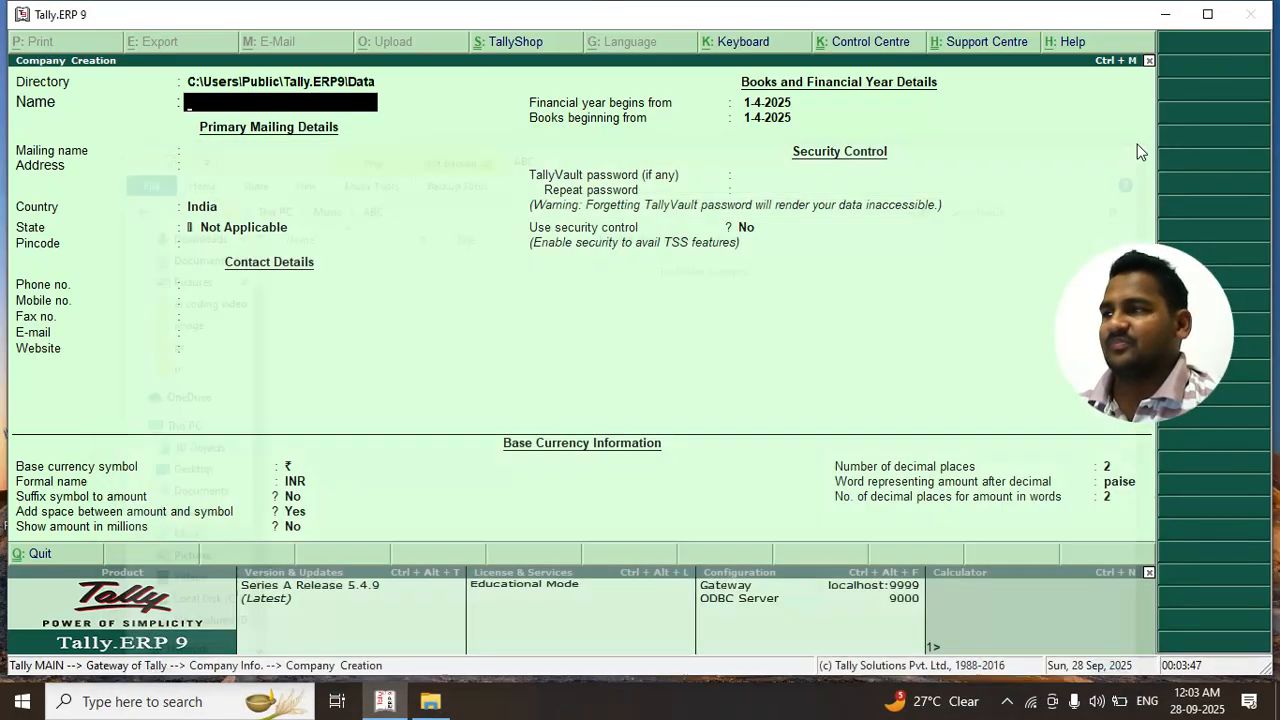
Accept the data directory and enter AI CODDING STUDIO as the company name
click(248, 88)
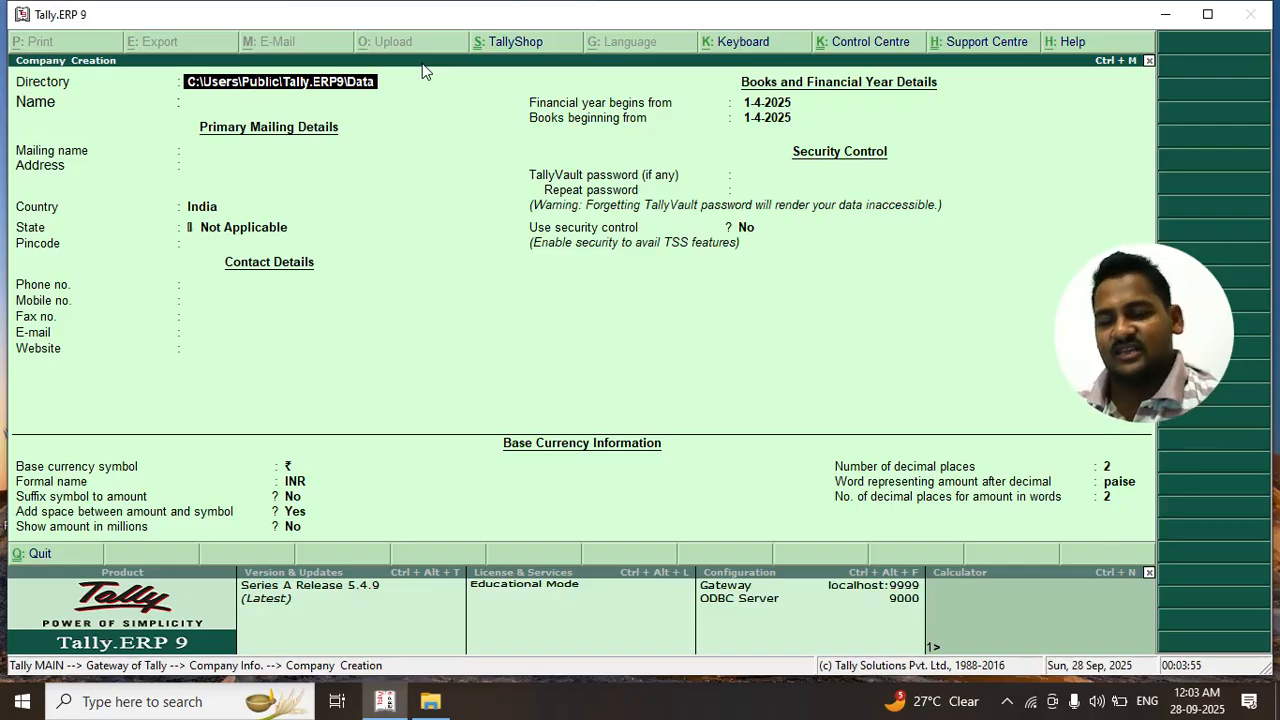
key(Return)
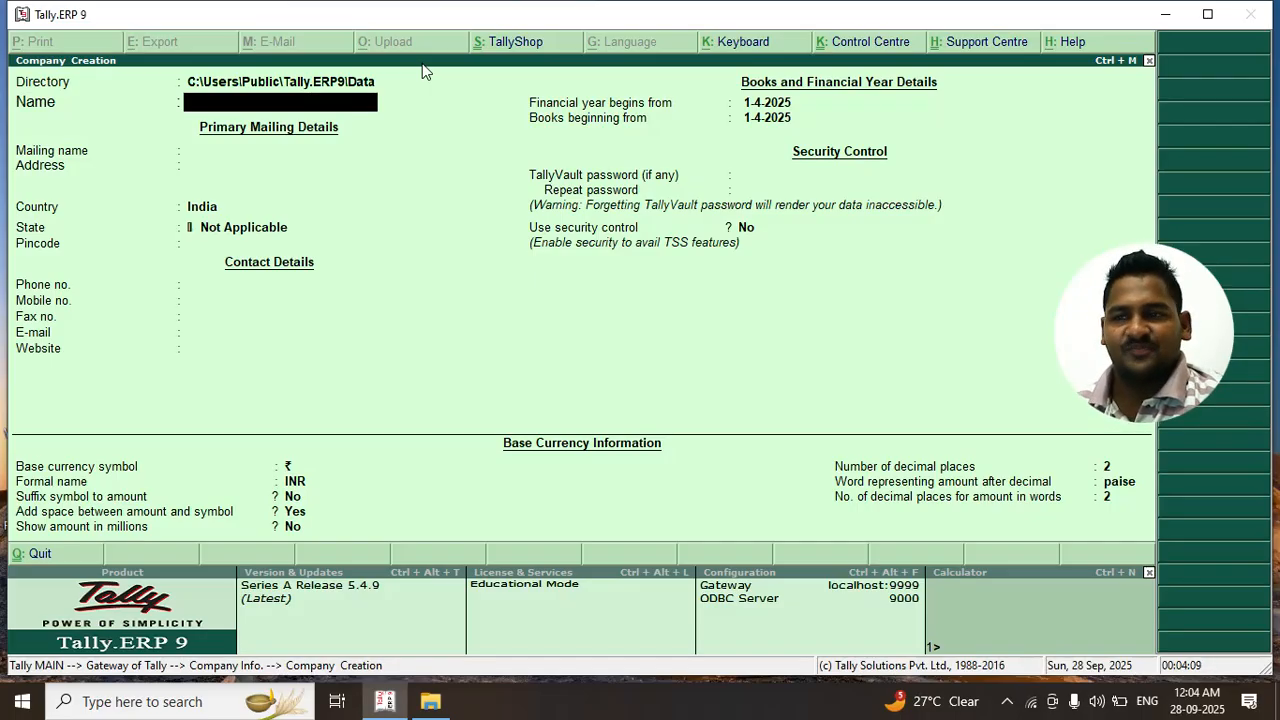
text(A)
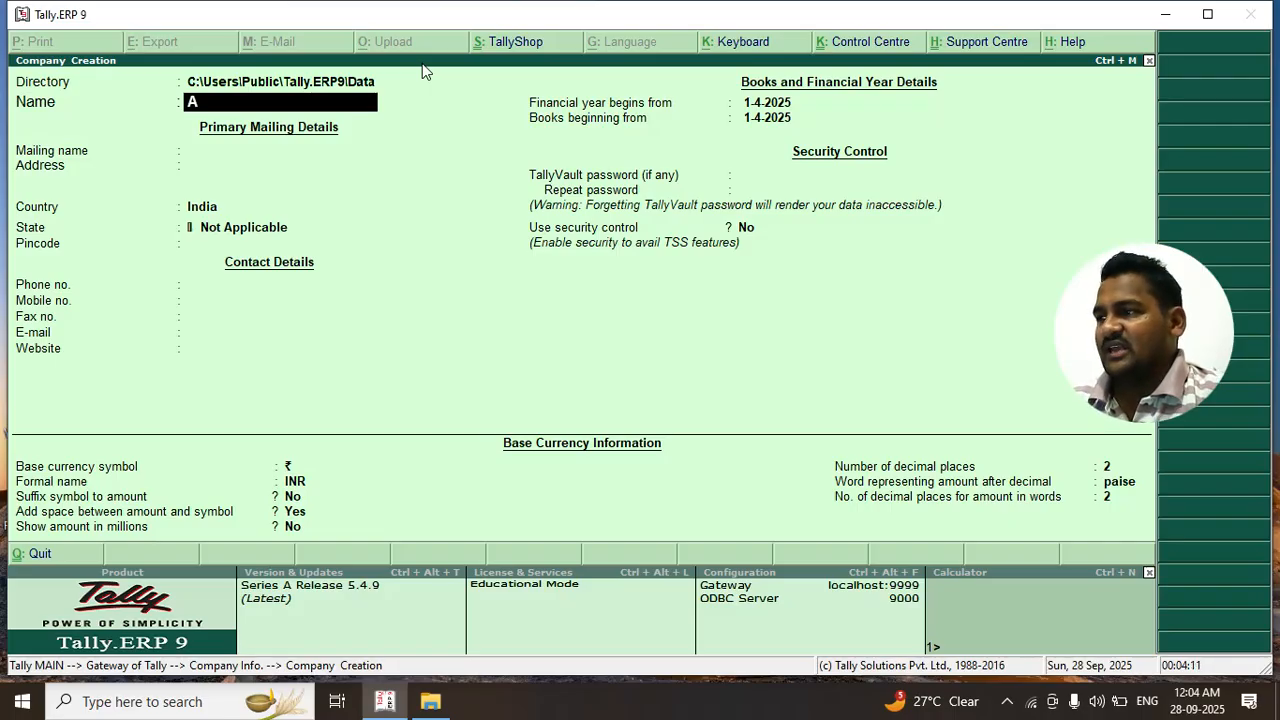
text(l CODDING S)
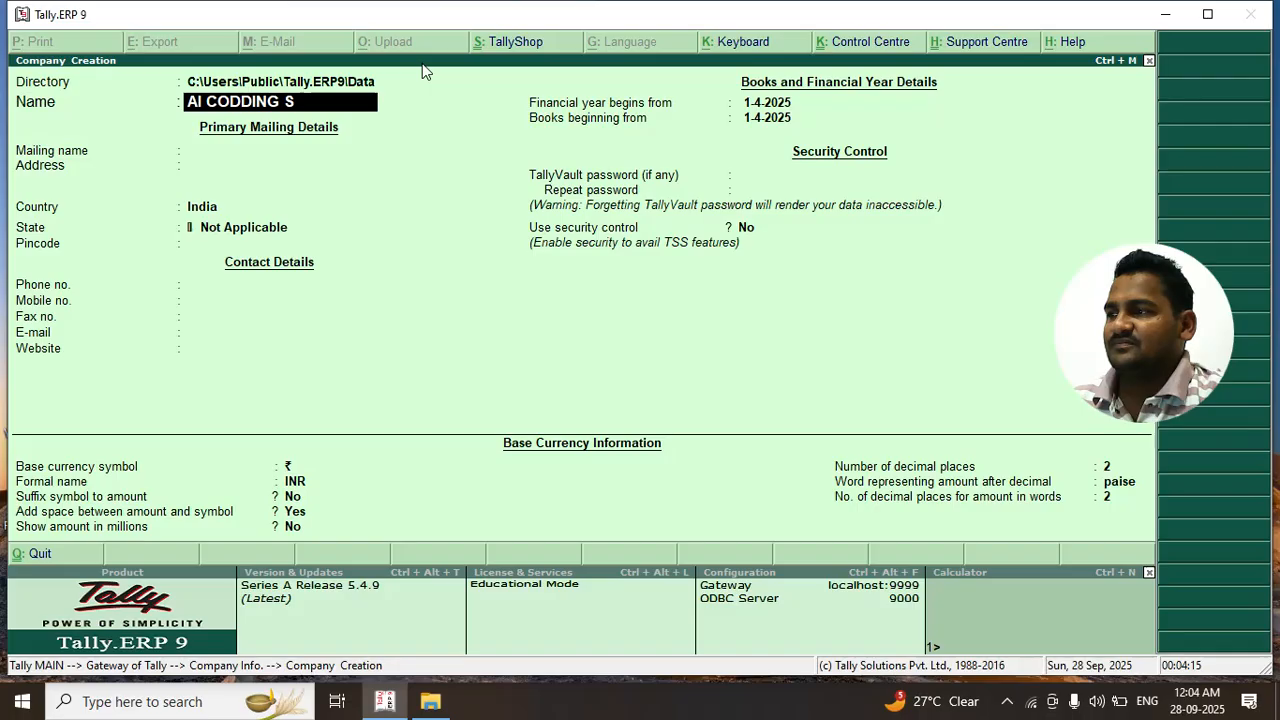
text(TUDIO)
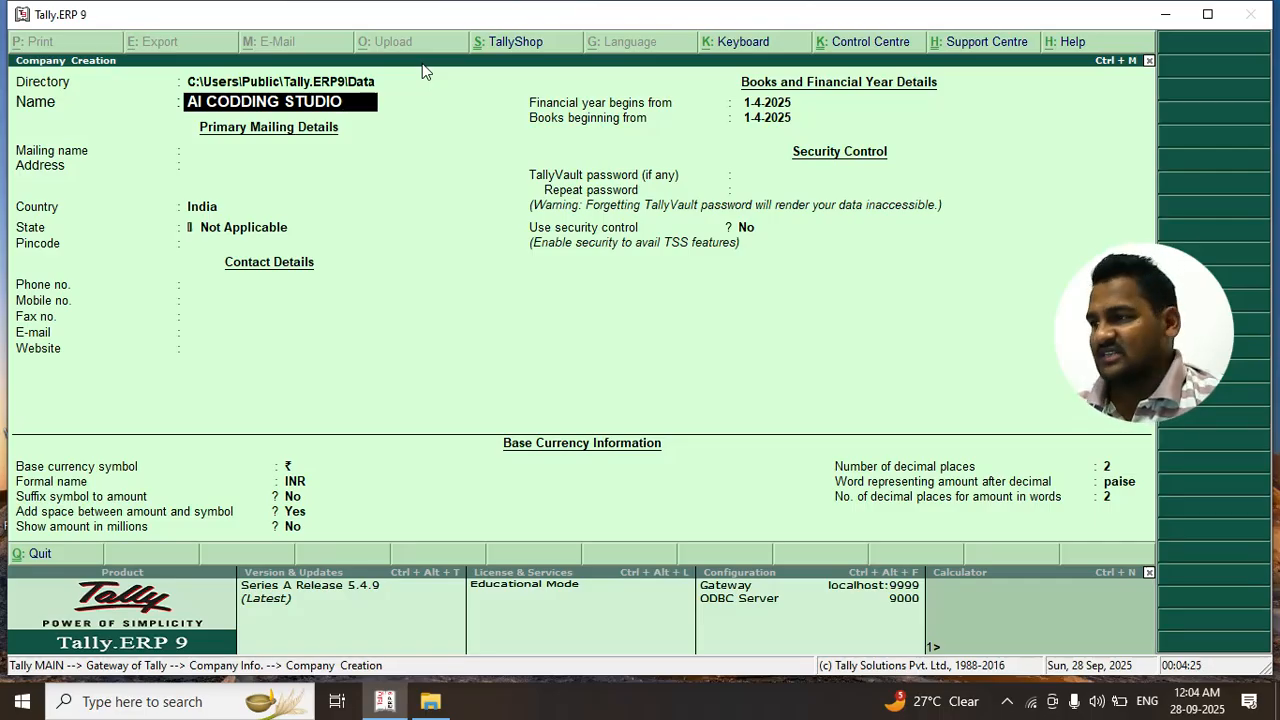
key(Return)
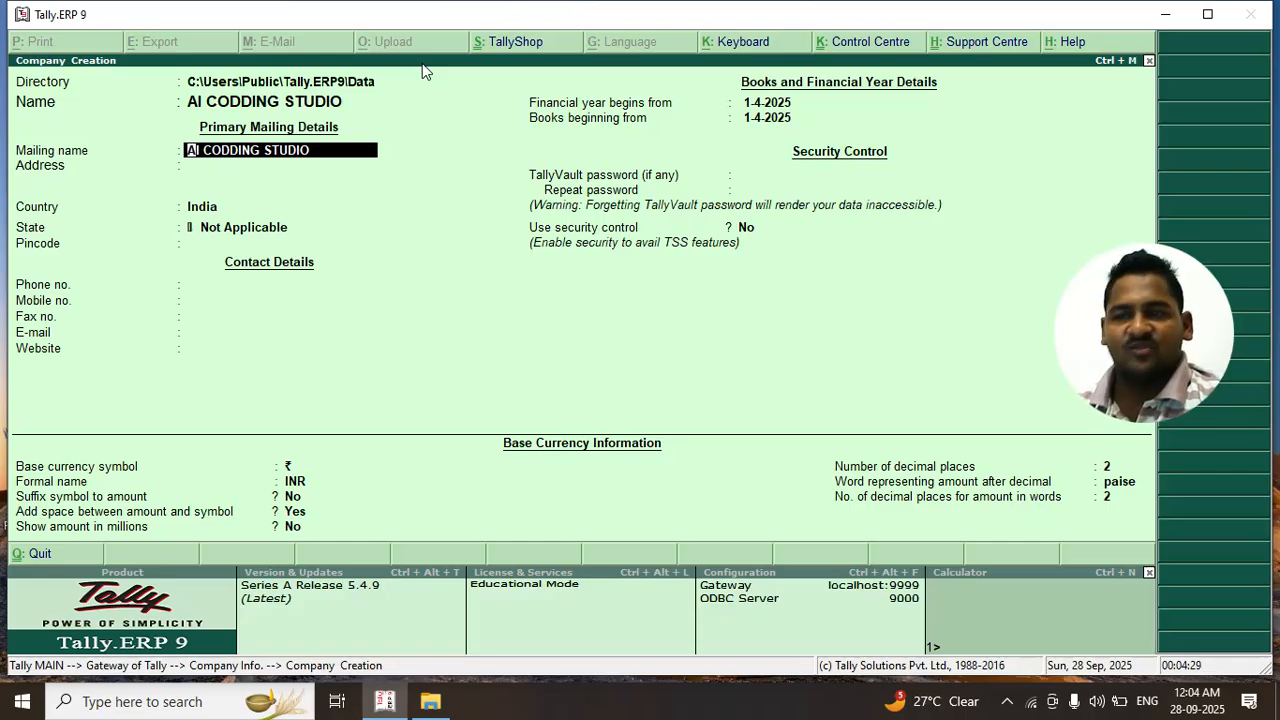
Keep AI CODDING STUDIO as mailing name and enter RAJASTHAN as the address
key(Return)
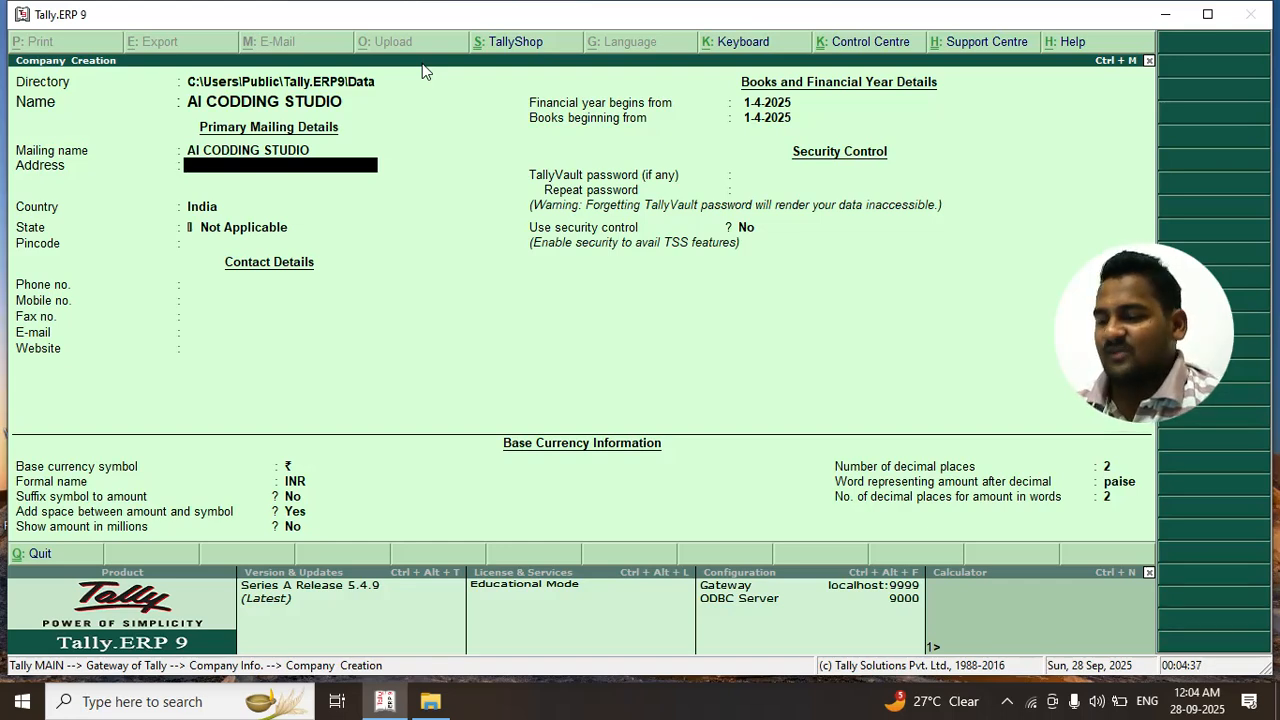
text(RAJASTHAN)
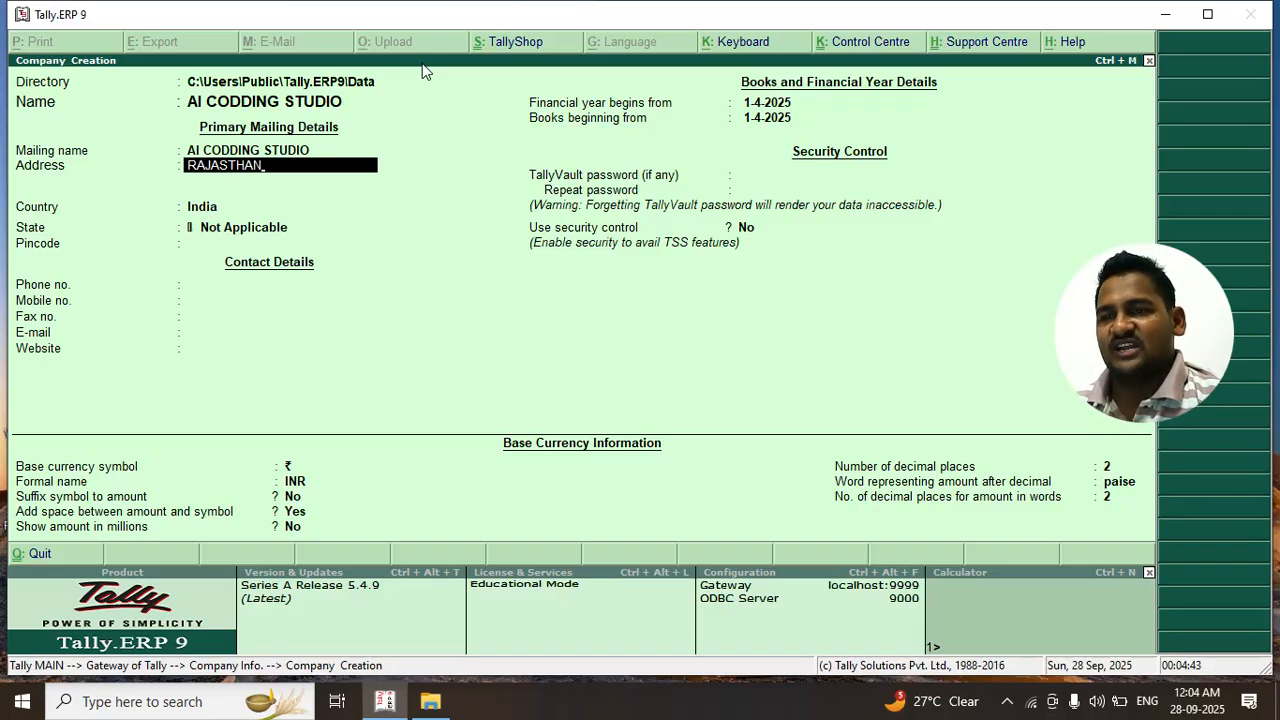
key(Return)
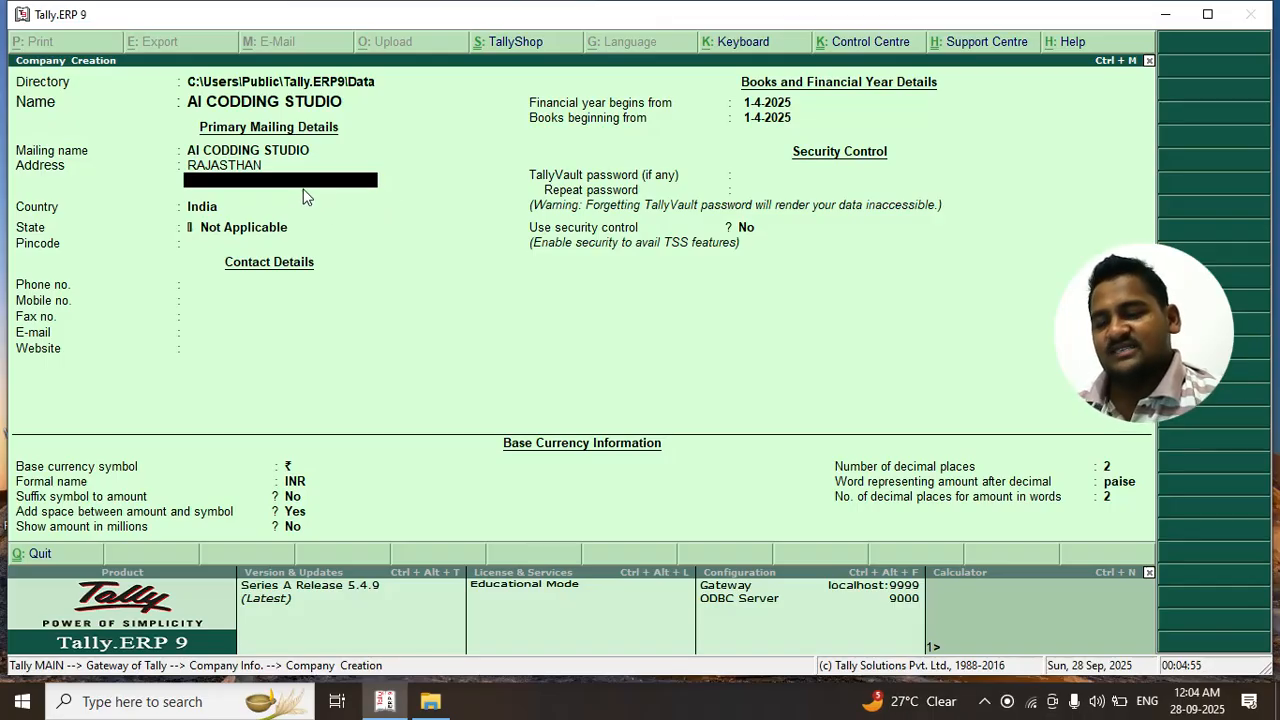
key(Return)
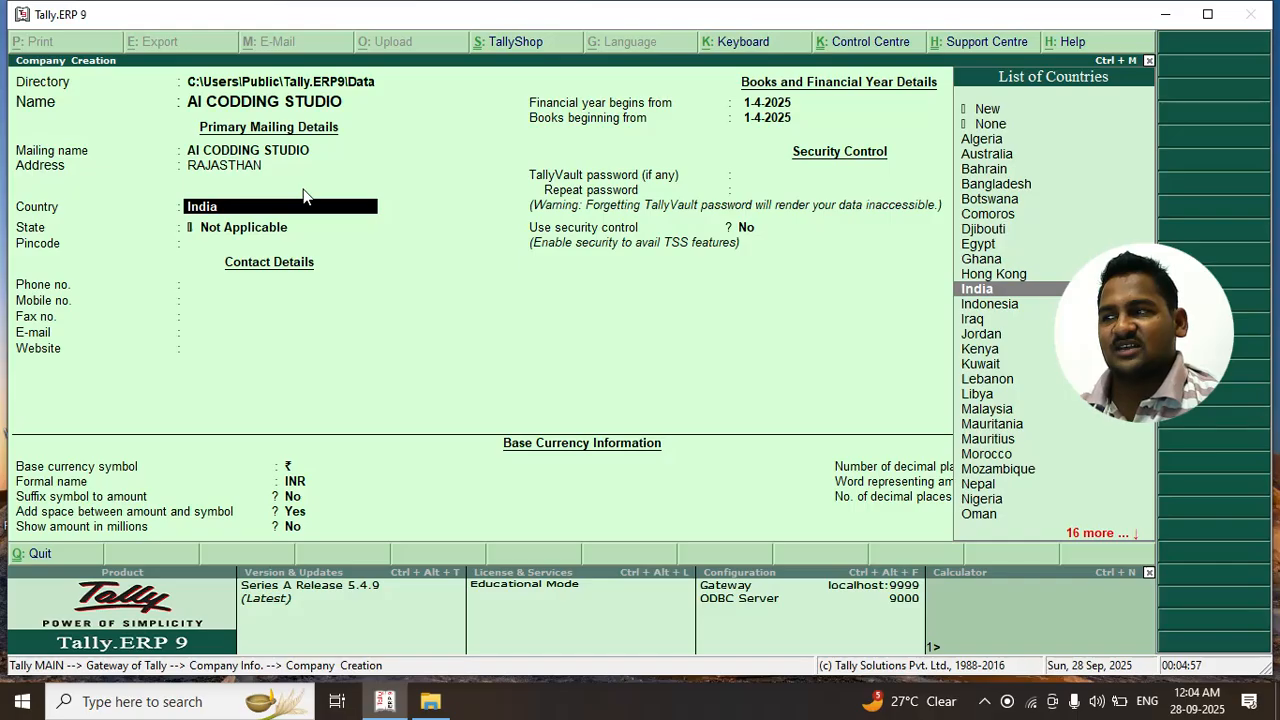
Accept India as the country and choose Rajasthan from the List of States
key(Return)
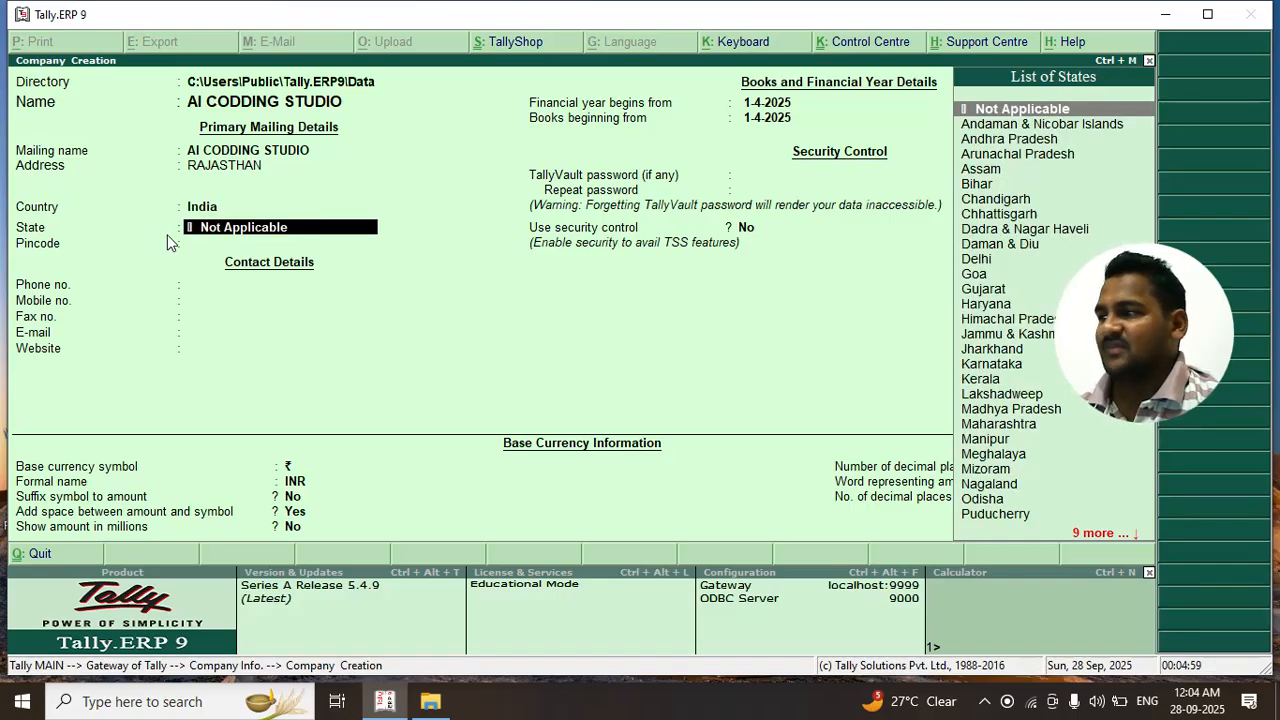
click(200, 208)
click(200, 210)
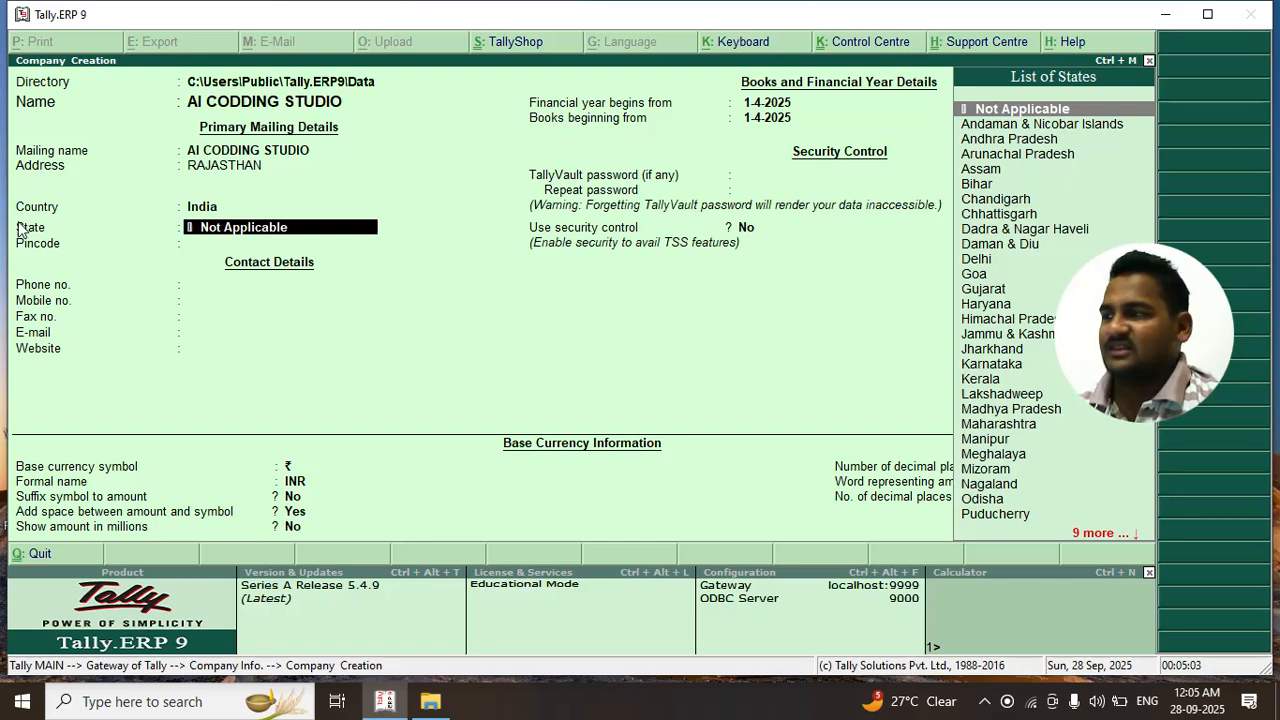
text(R)
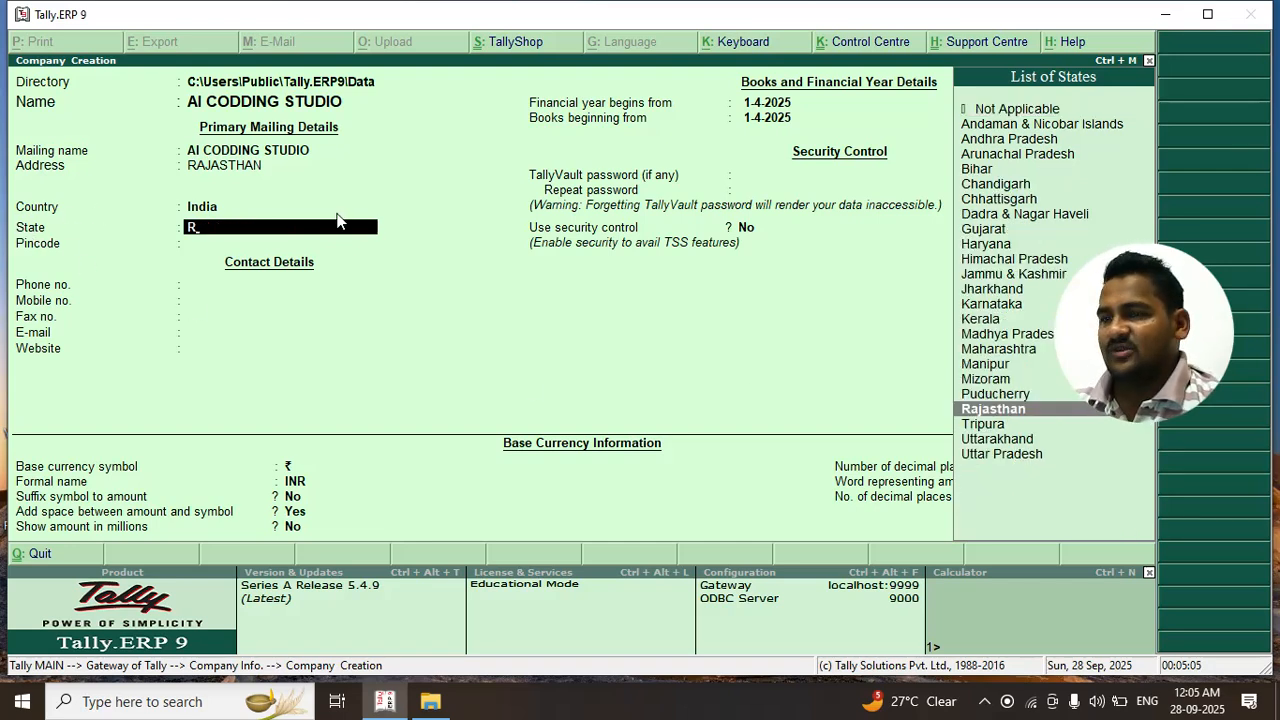
key(Down)
key(Down)
key(Up)
key(Up)
key(Up)
key(Up)
key(Up)
key(Up)
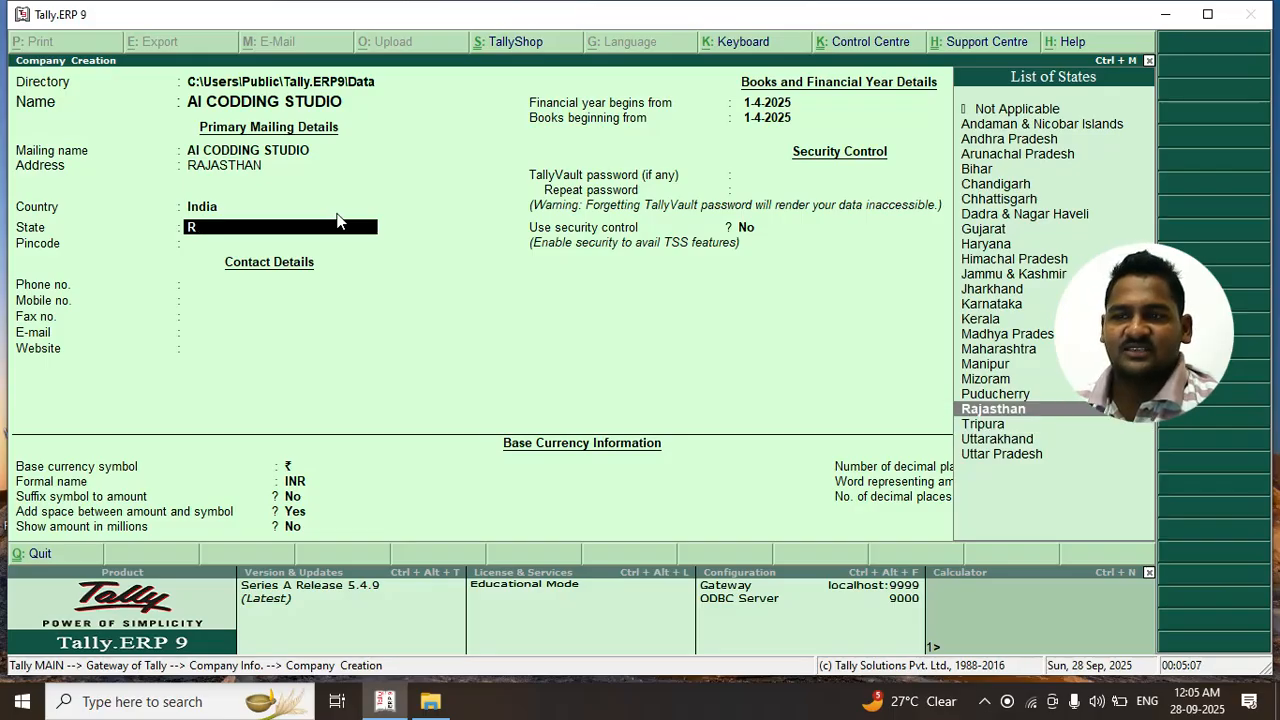
text(R)
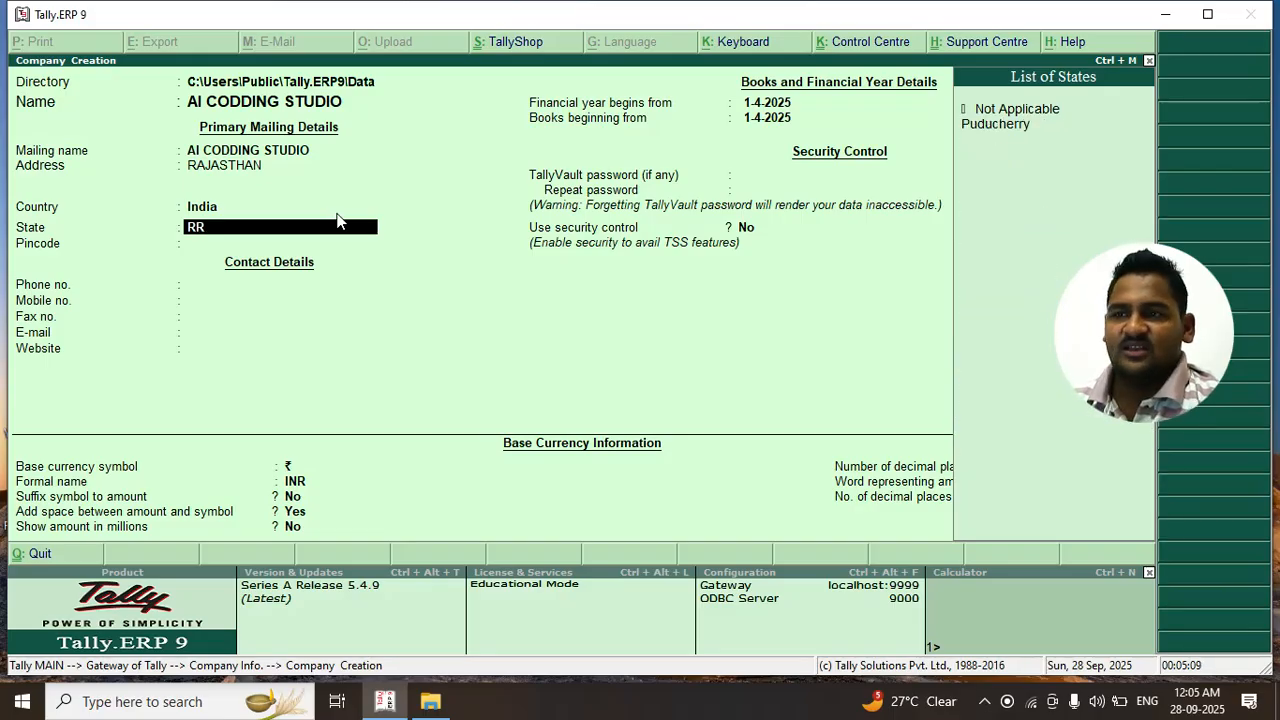
key(BackSpace)
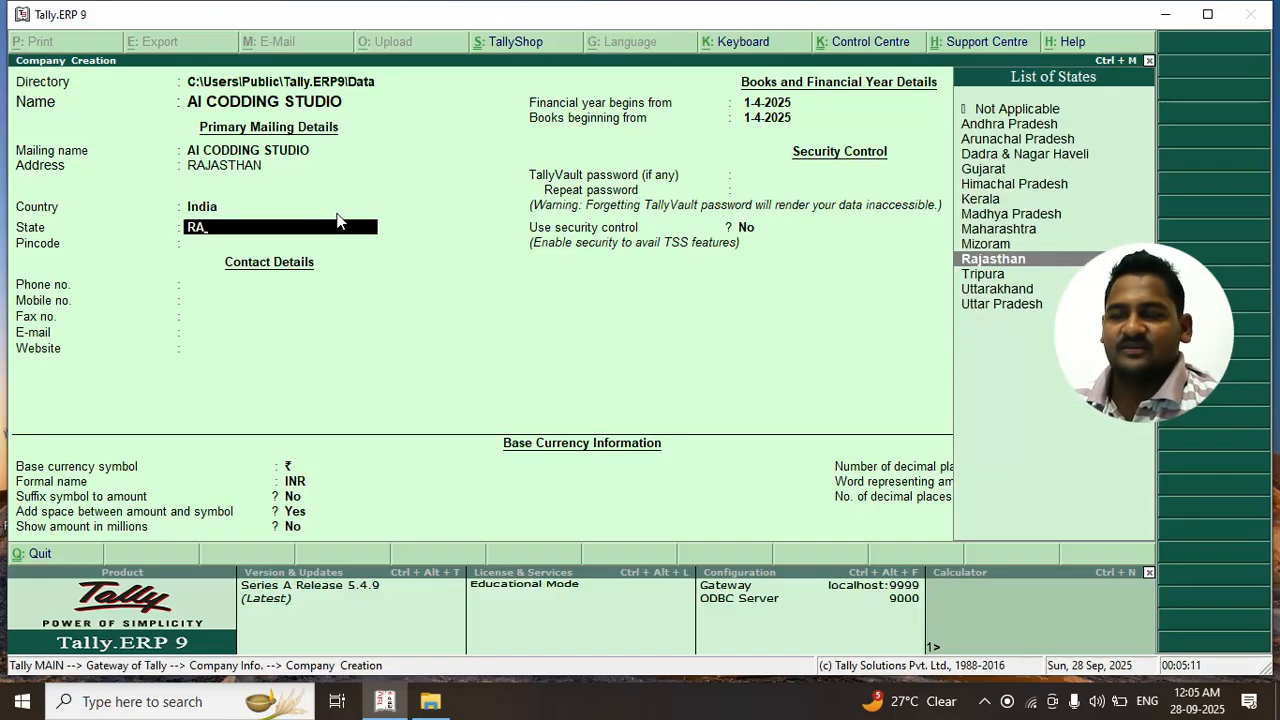
key(Return)
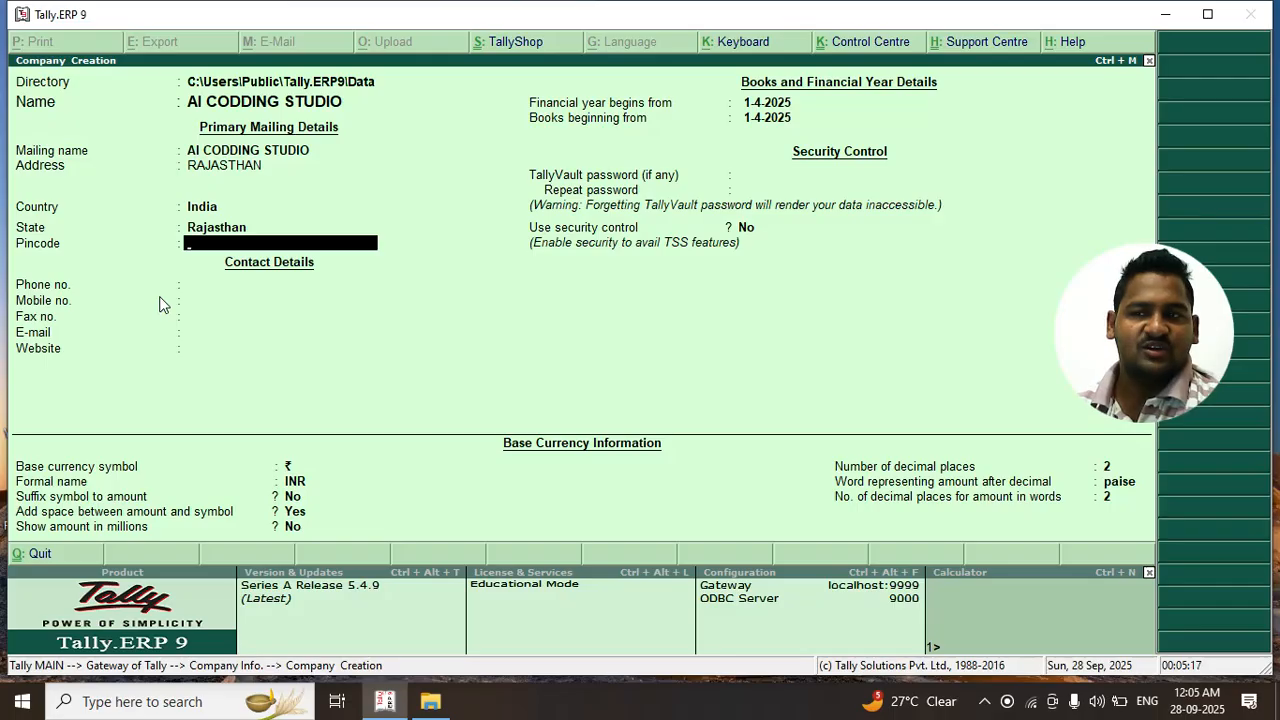
Enter the company's pincode, phone number and mobile number, correcting typos
text(56767576)
key(BackSpace)
key(BackSpace)
key(BackSpace)
key(BackSpace)
key(BackSpace)
text(786)
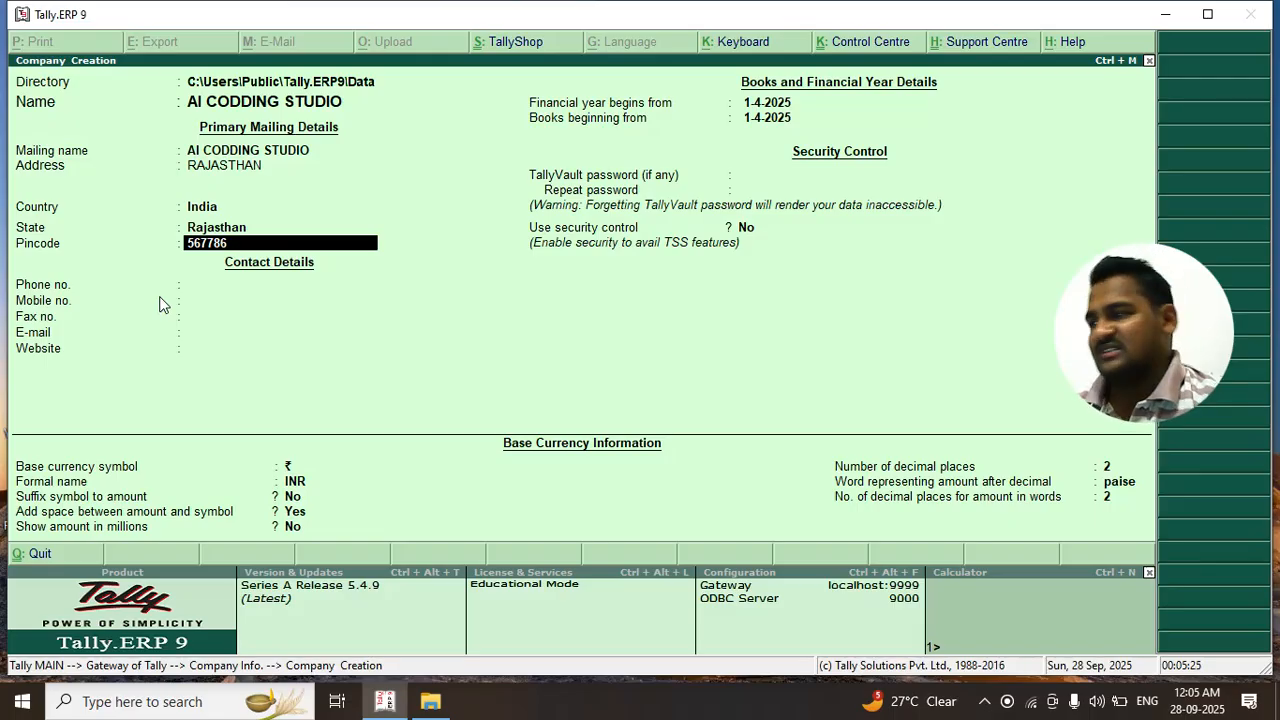
key(Return)
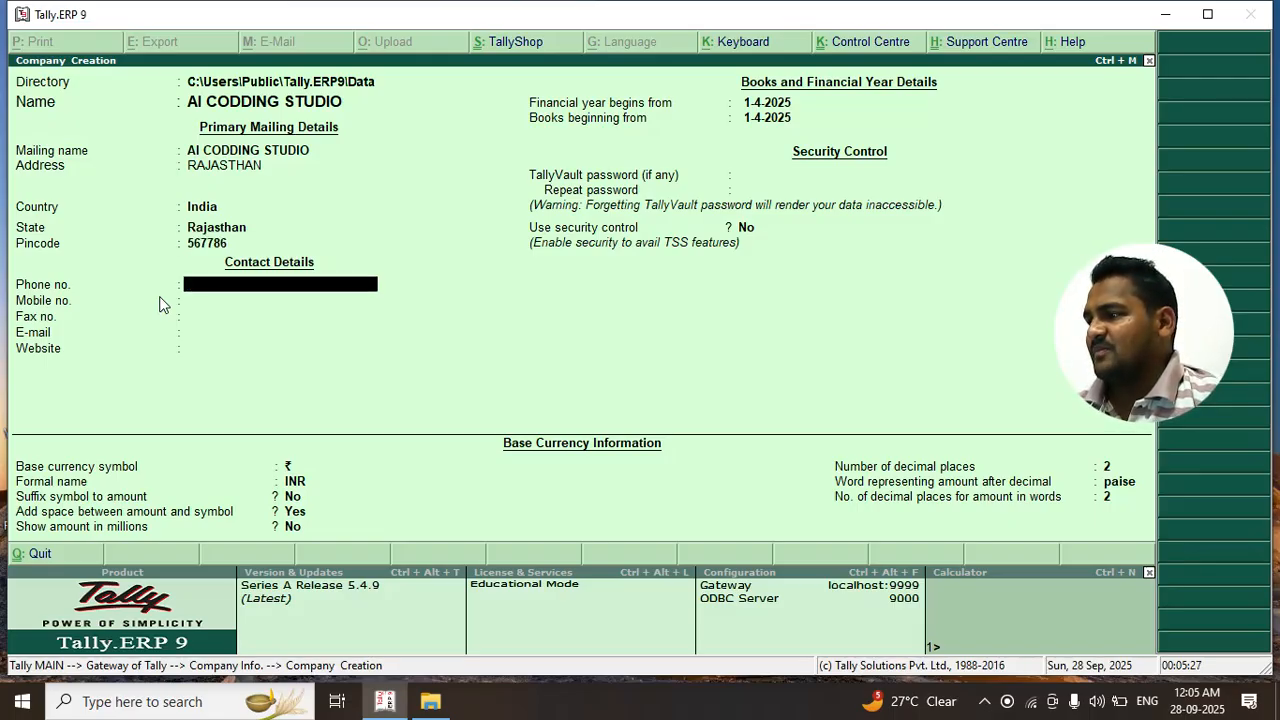
text(907896868)
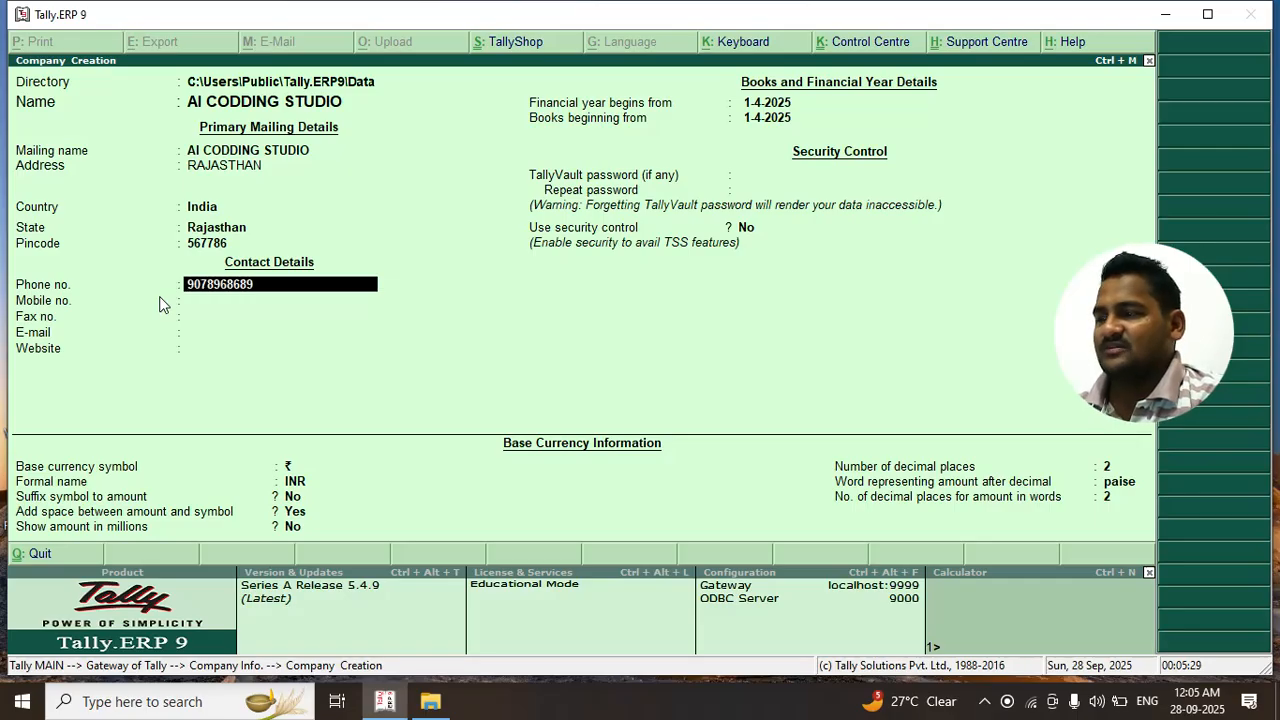
key(BackSpace)
key(Return)
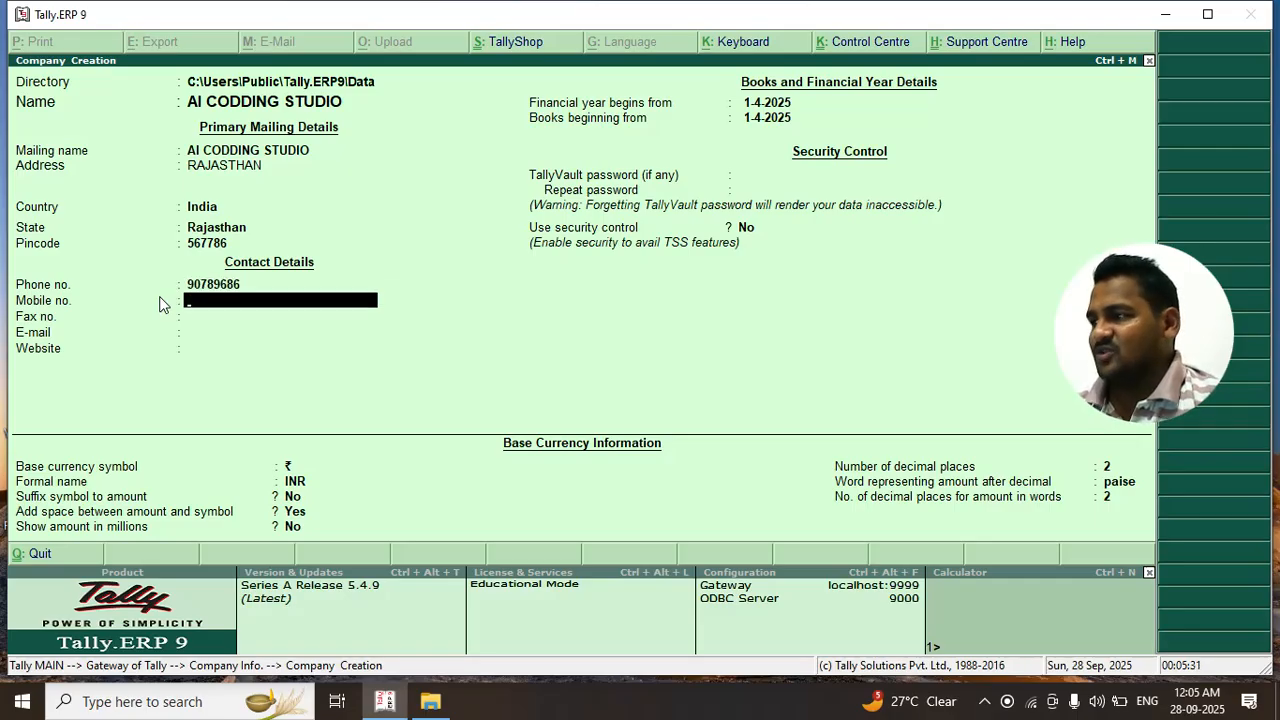
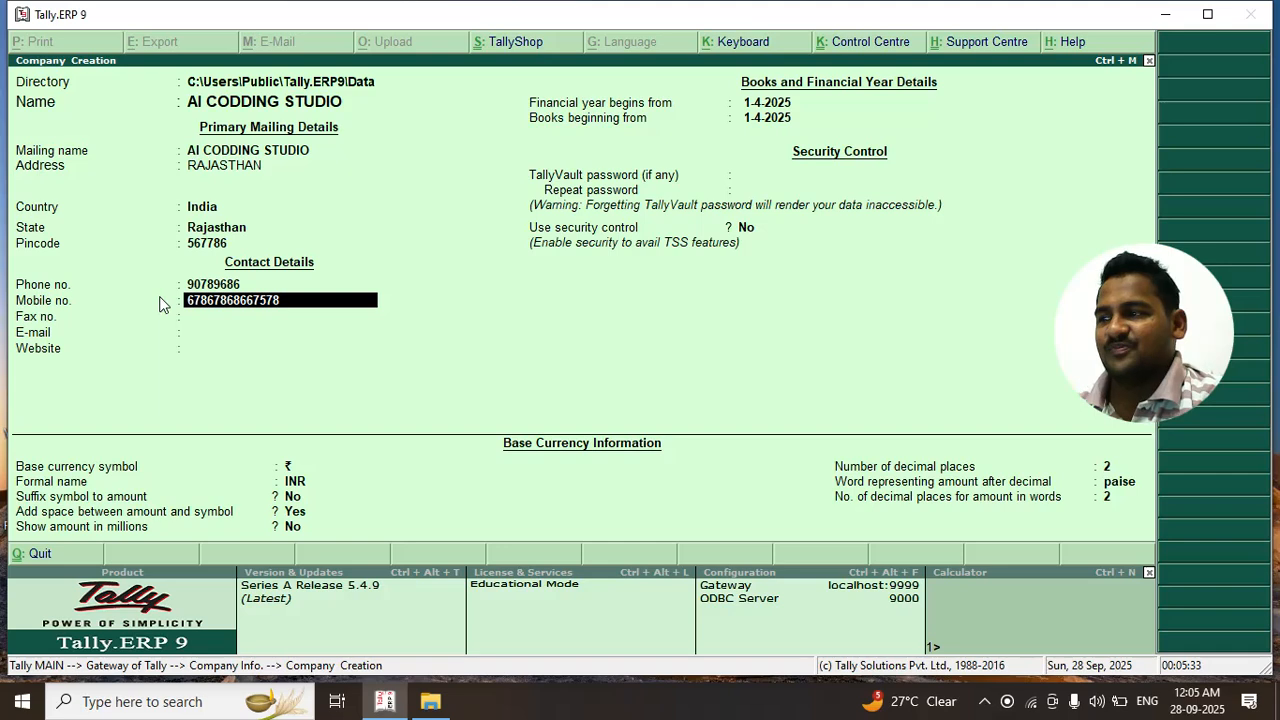
key(Return)
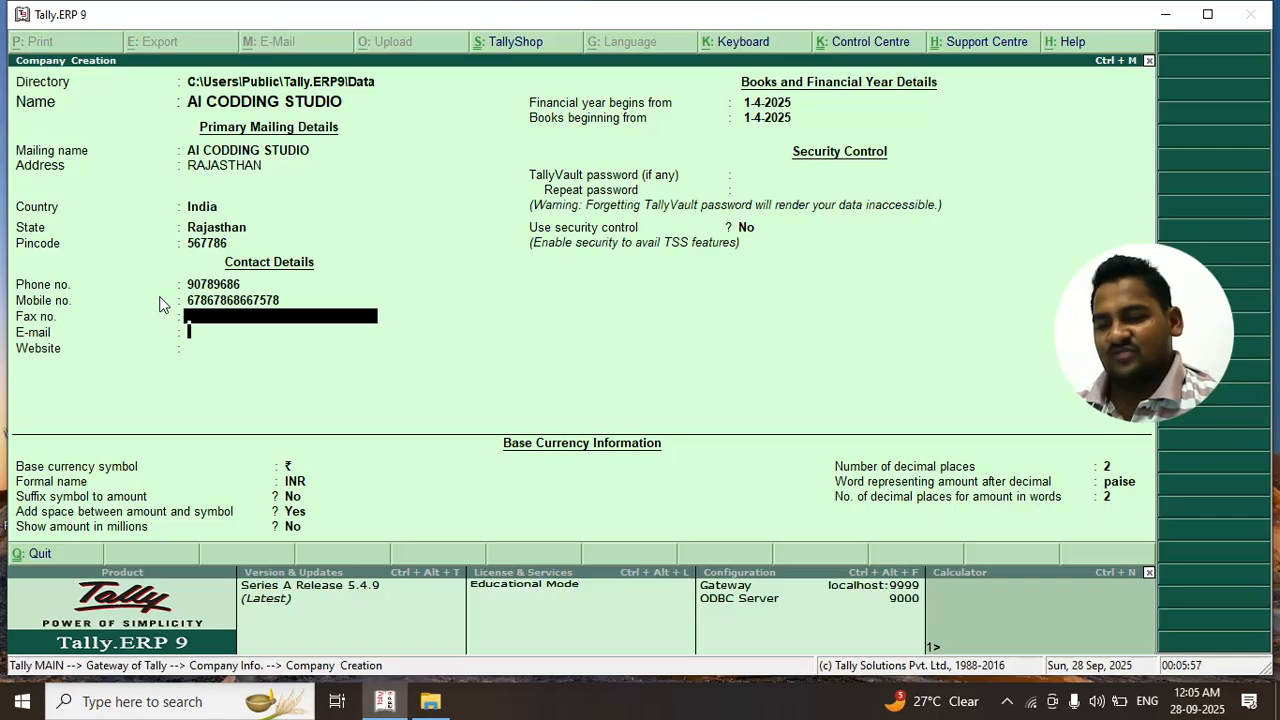
Leave fax, e-mail and website blank and accept the financial year start
key(Return)
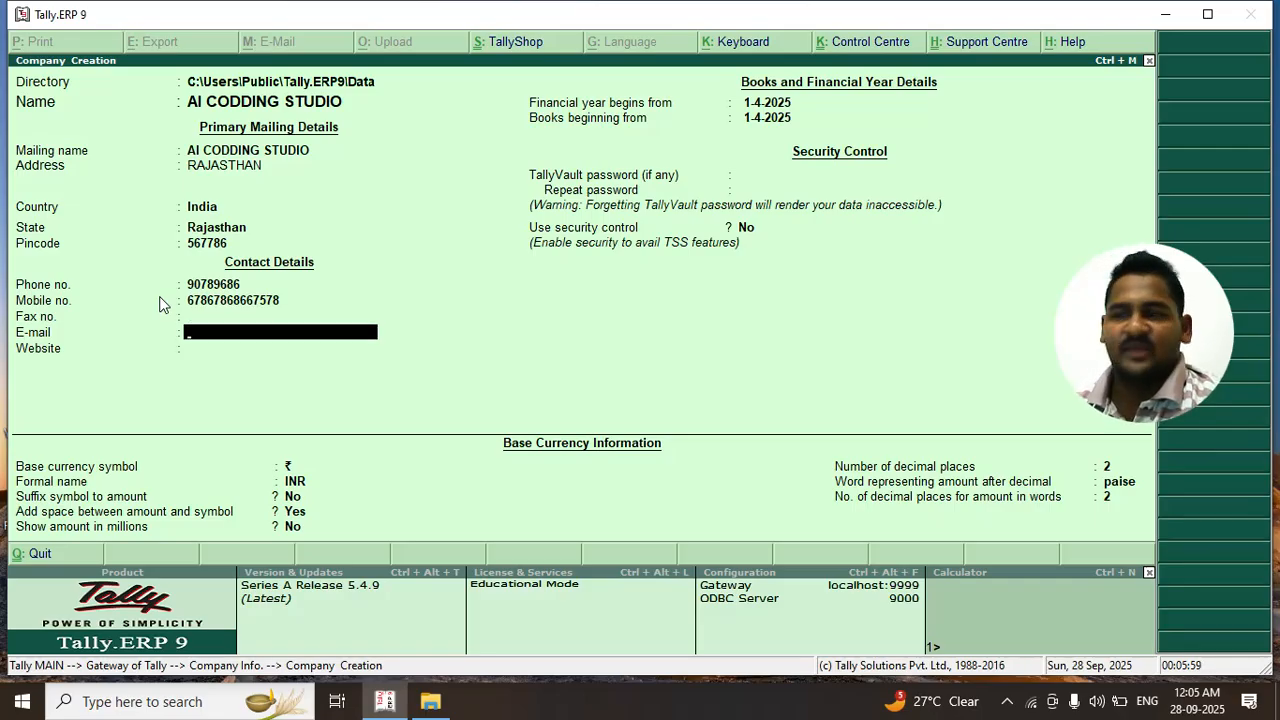
key(Return)
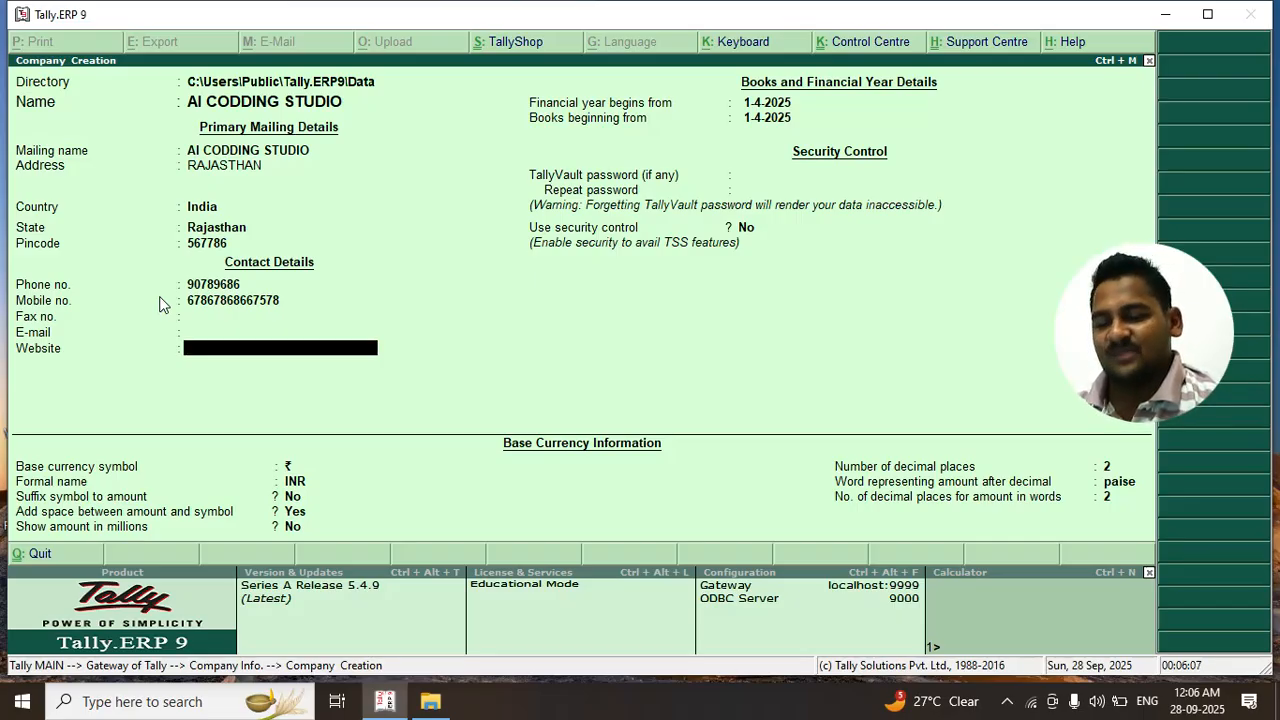
key(Return)
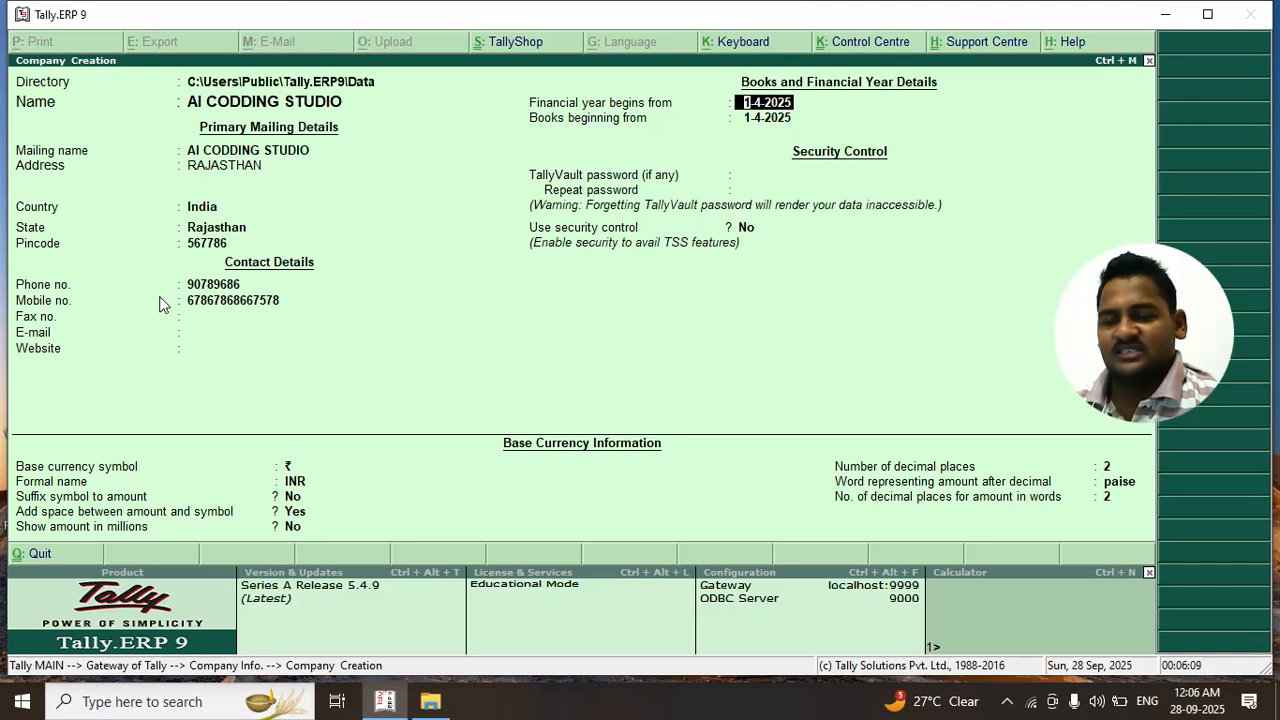
key(Return)
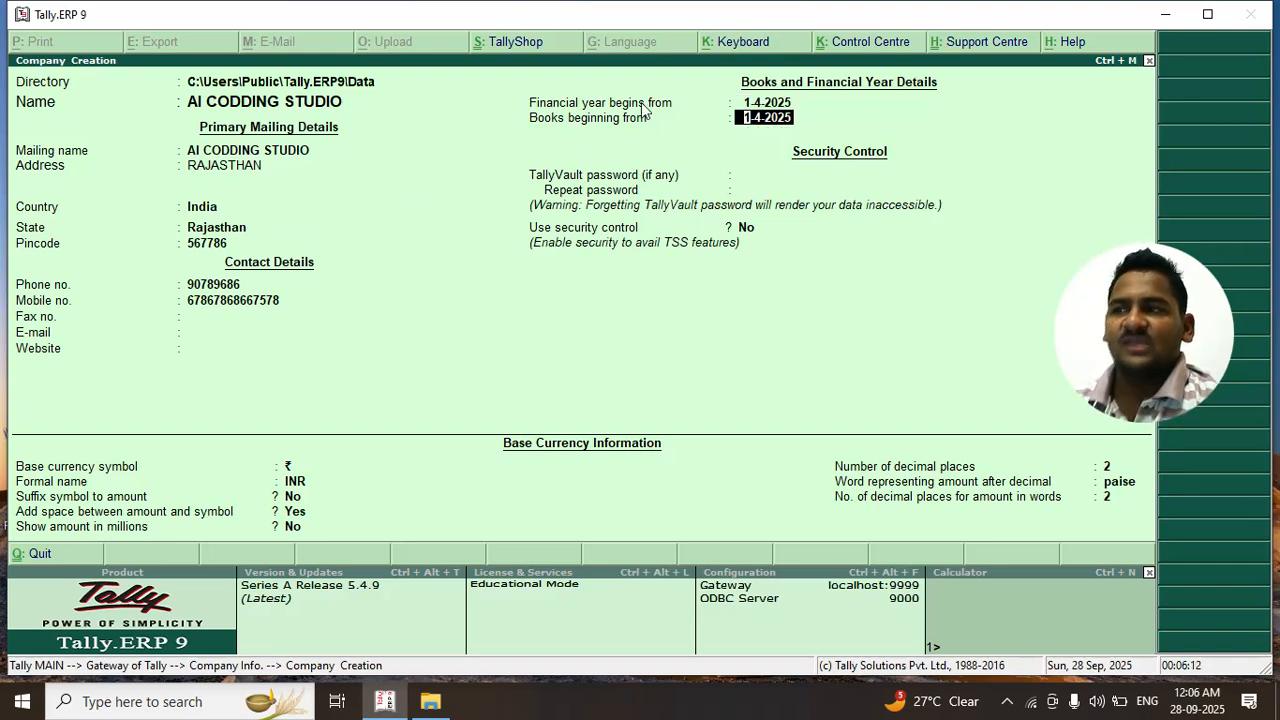
Review and confirm financial year and books beginning dates of 1-4-2025
key(Up)
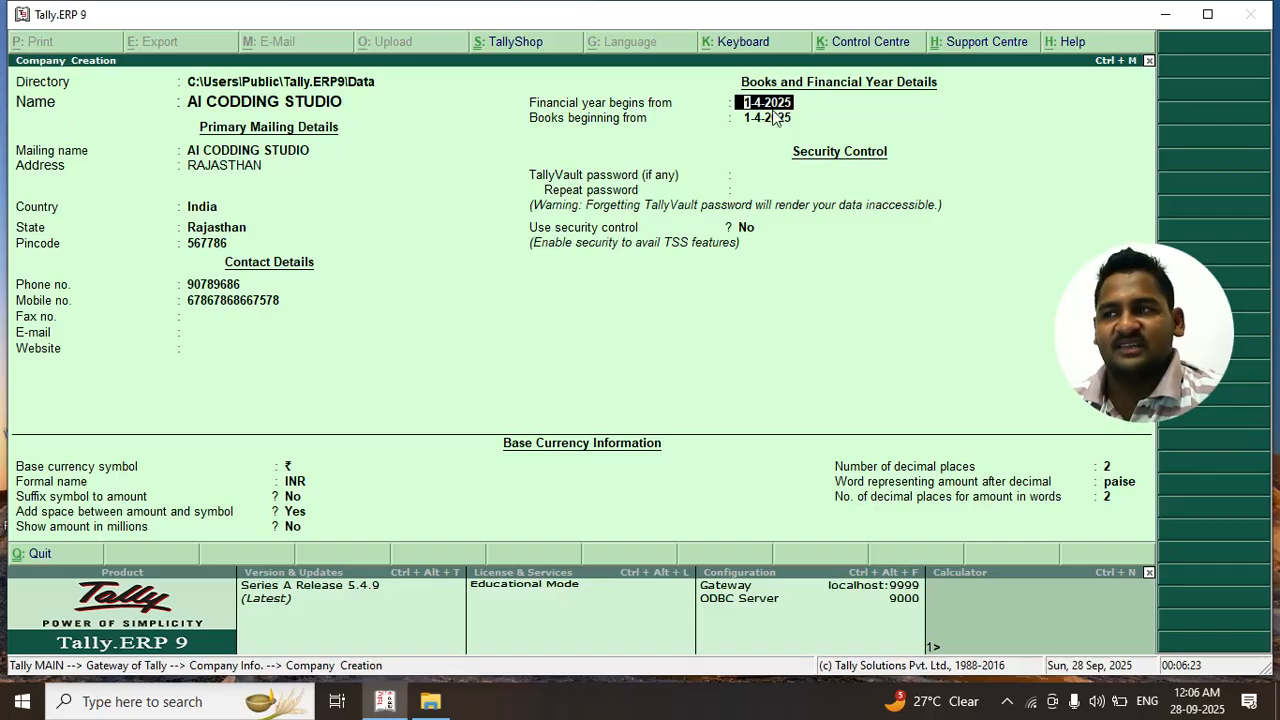
key(Return)
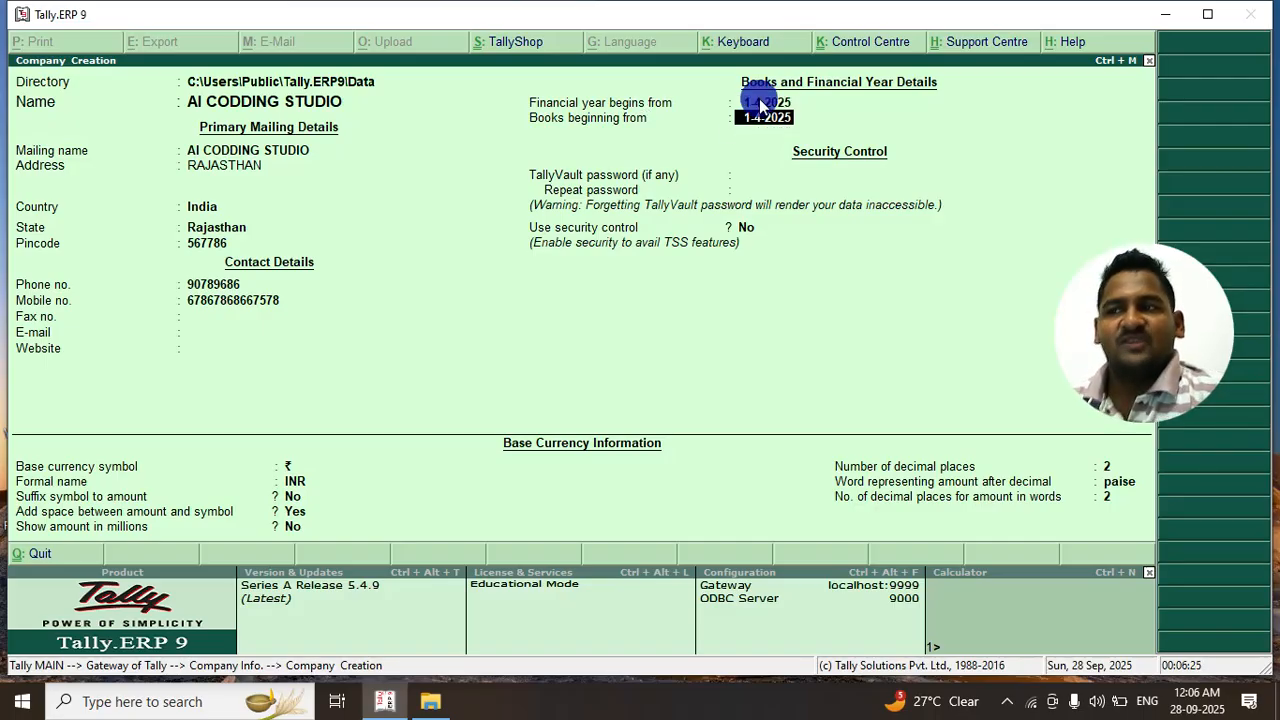
click(762, 104)
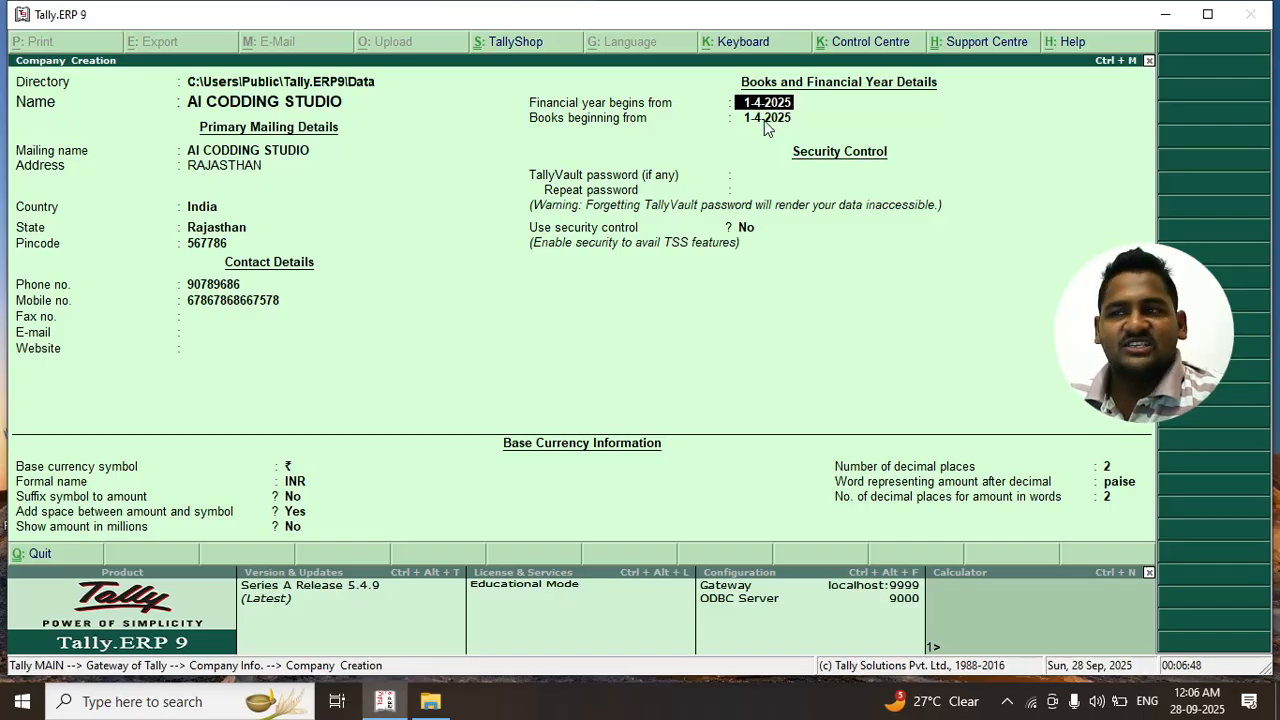
key(Return)
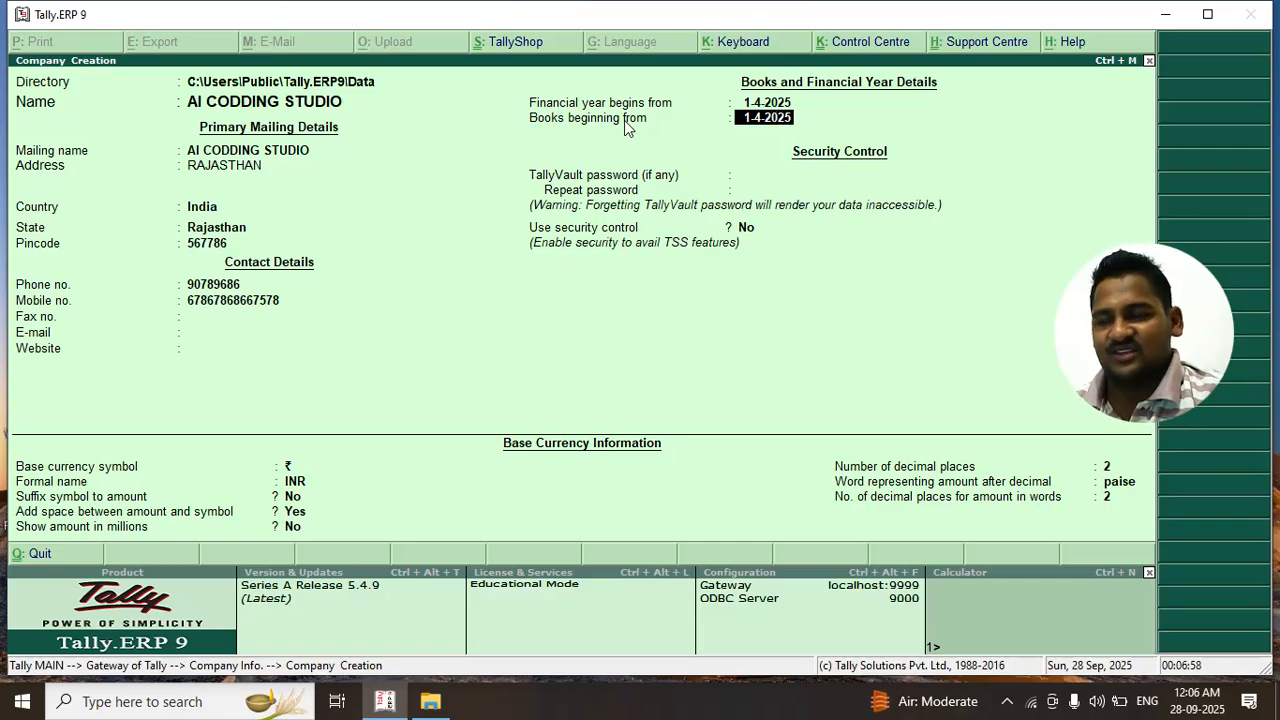
key(Return)
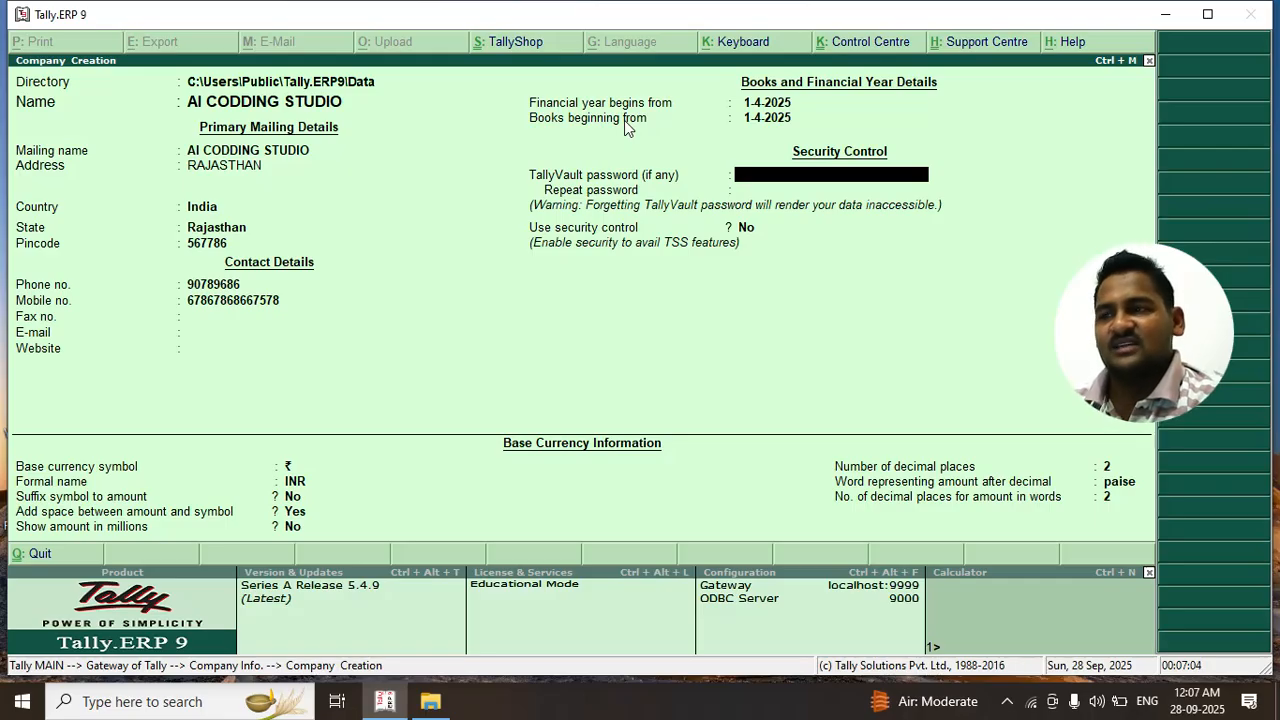
Clear the TallyVault password to leave it blank and keep Use security control at No
text(*******)
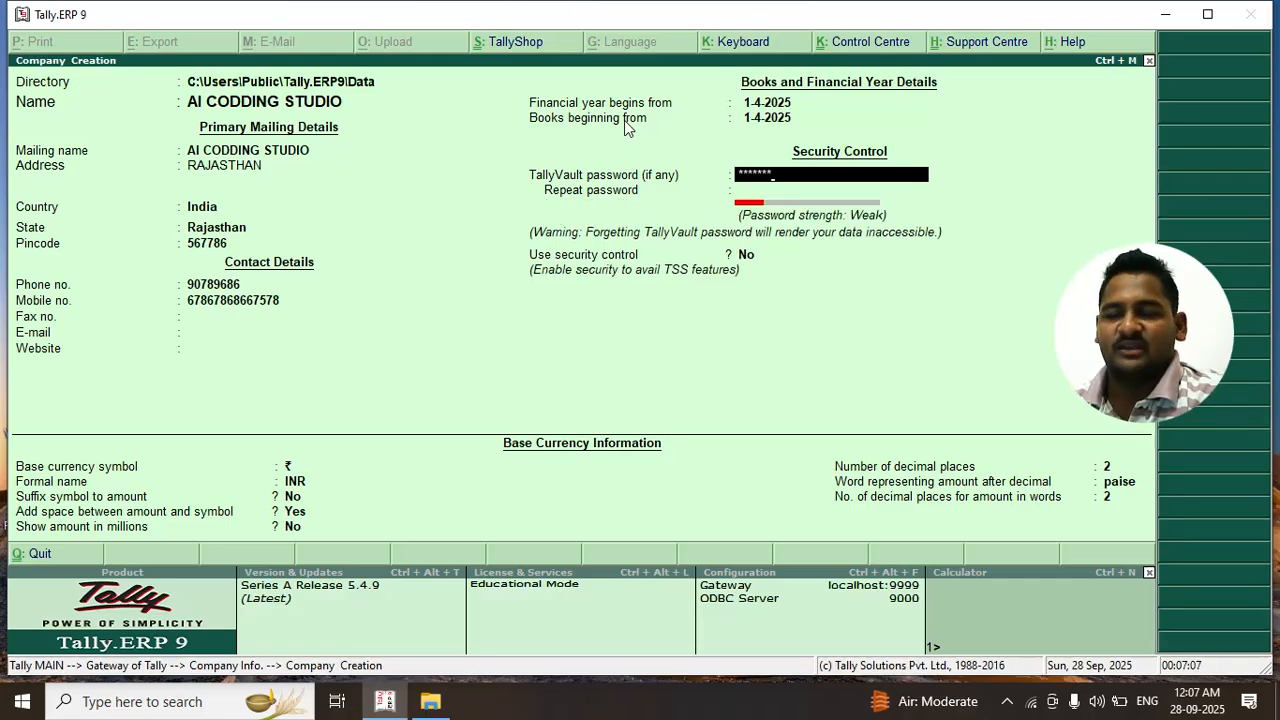
key(BackSpace)
key(BackSpace)
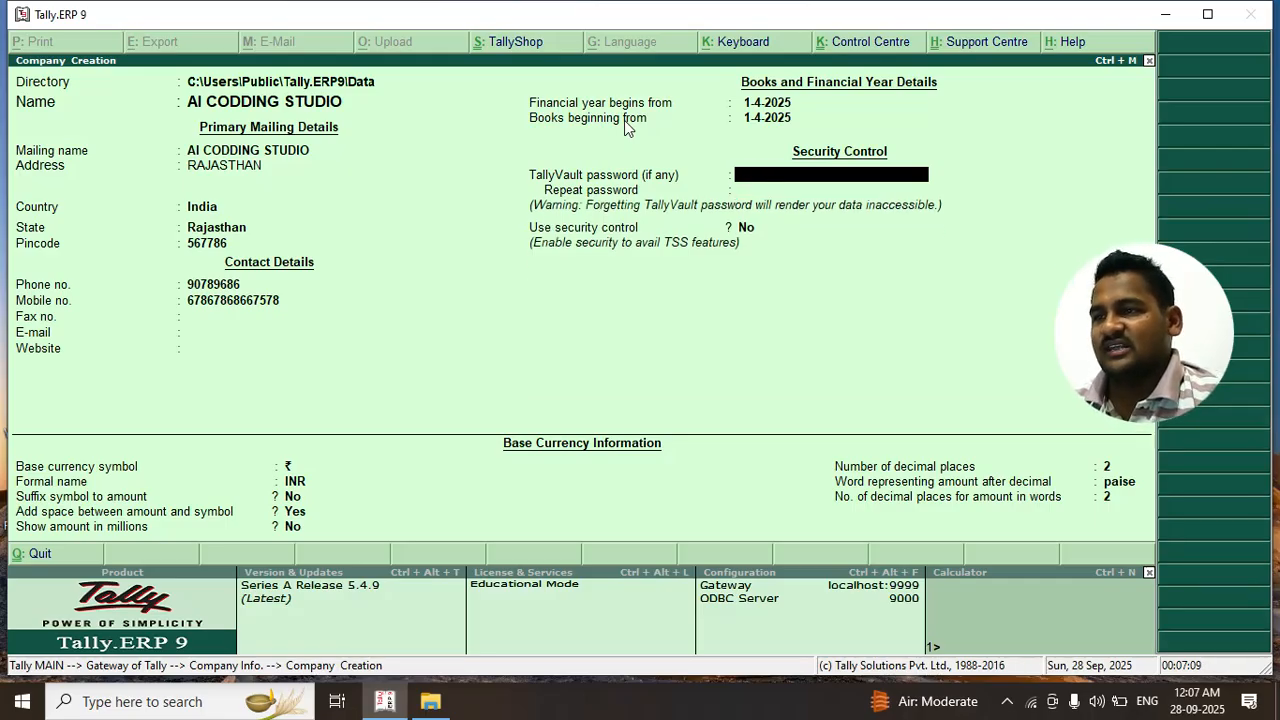
key(Return)
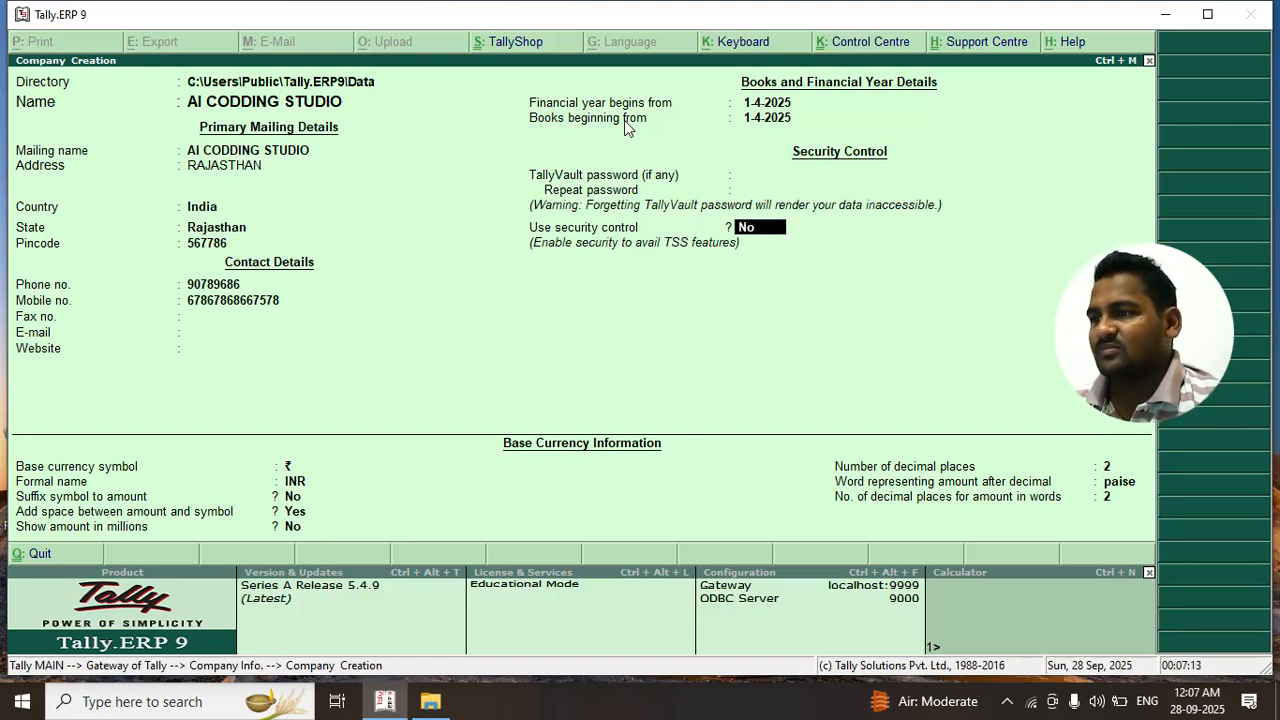
key(Return)
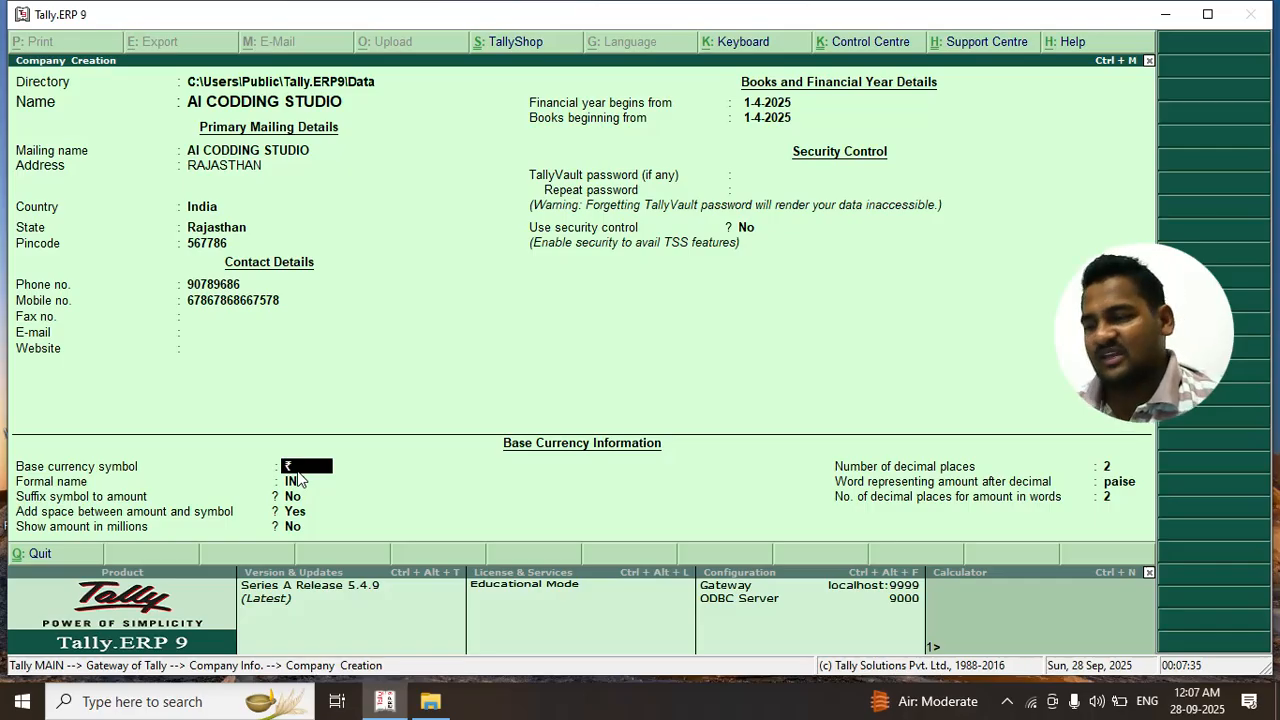
Confirm the ₹ symbol, INR formal name, 2 decimal places and 'paise' until the Accept prompt shows
key(Return)
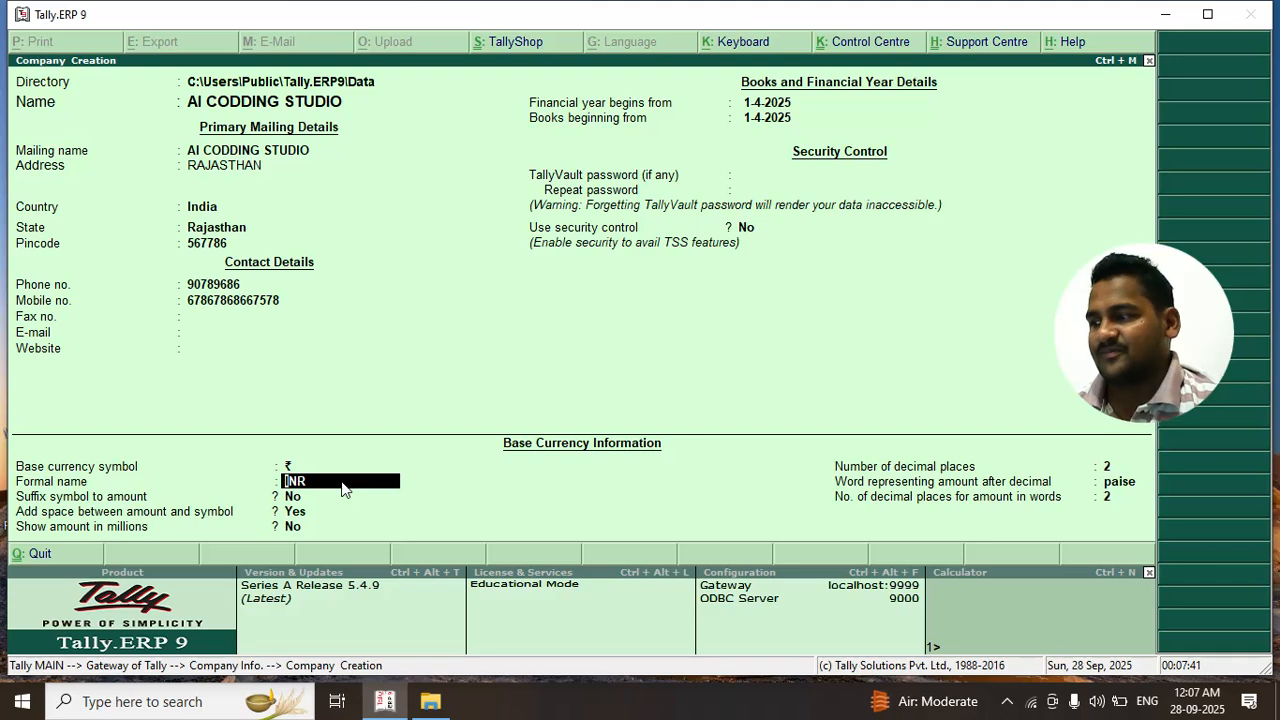
key(Return)
key(Return)
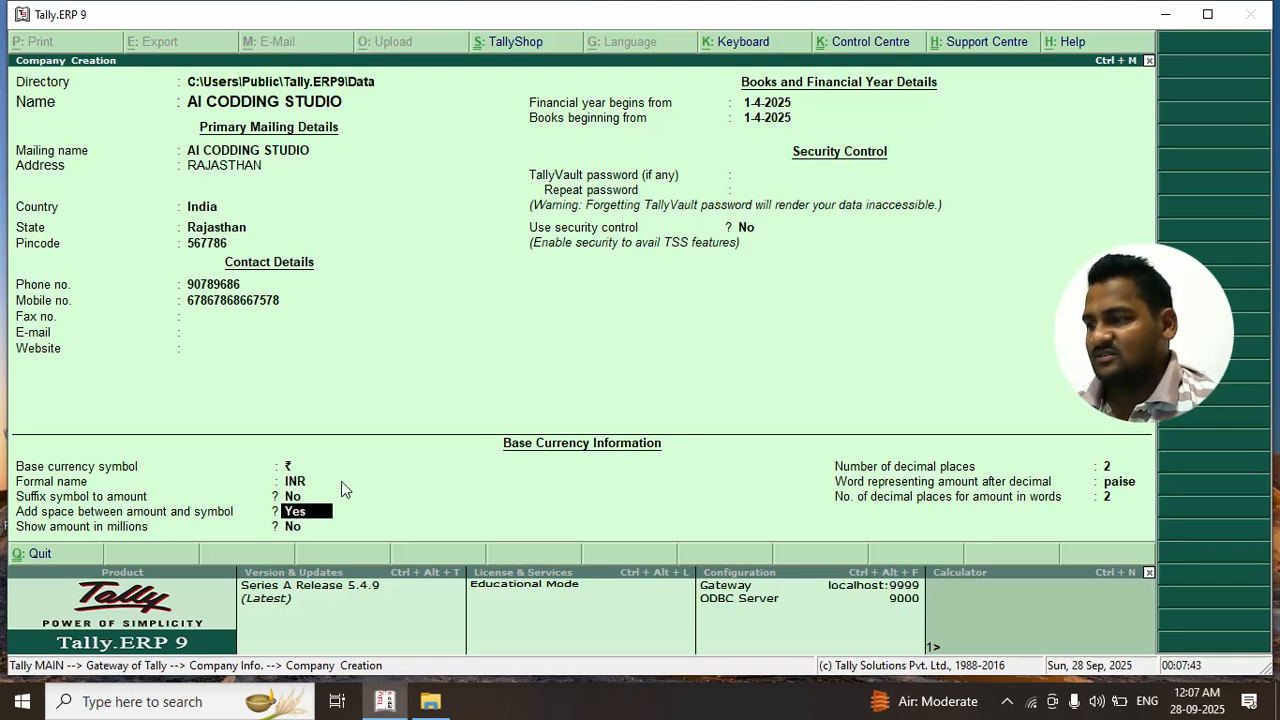
key(Return)
key(Return)
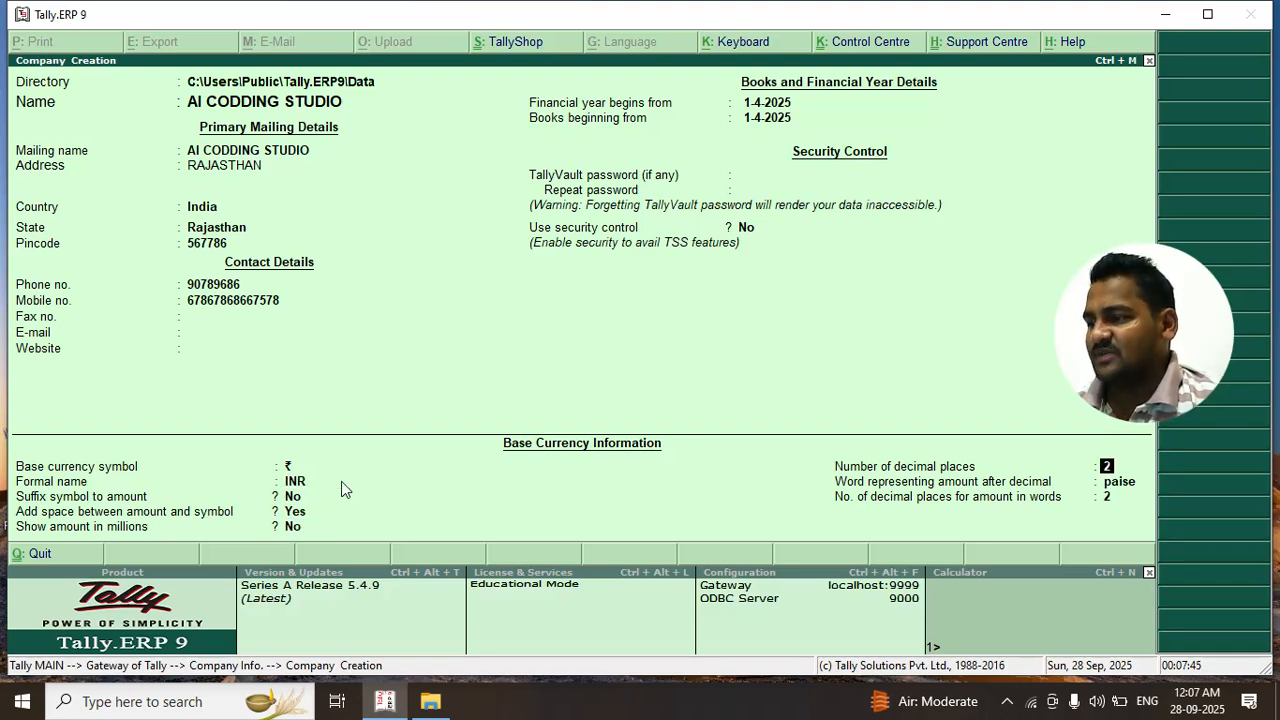
key(Return)
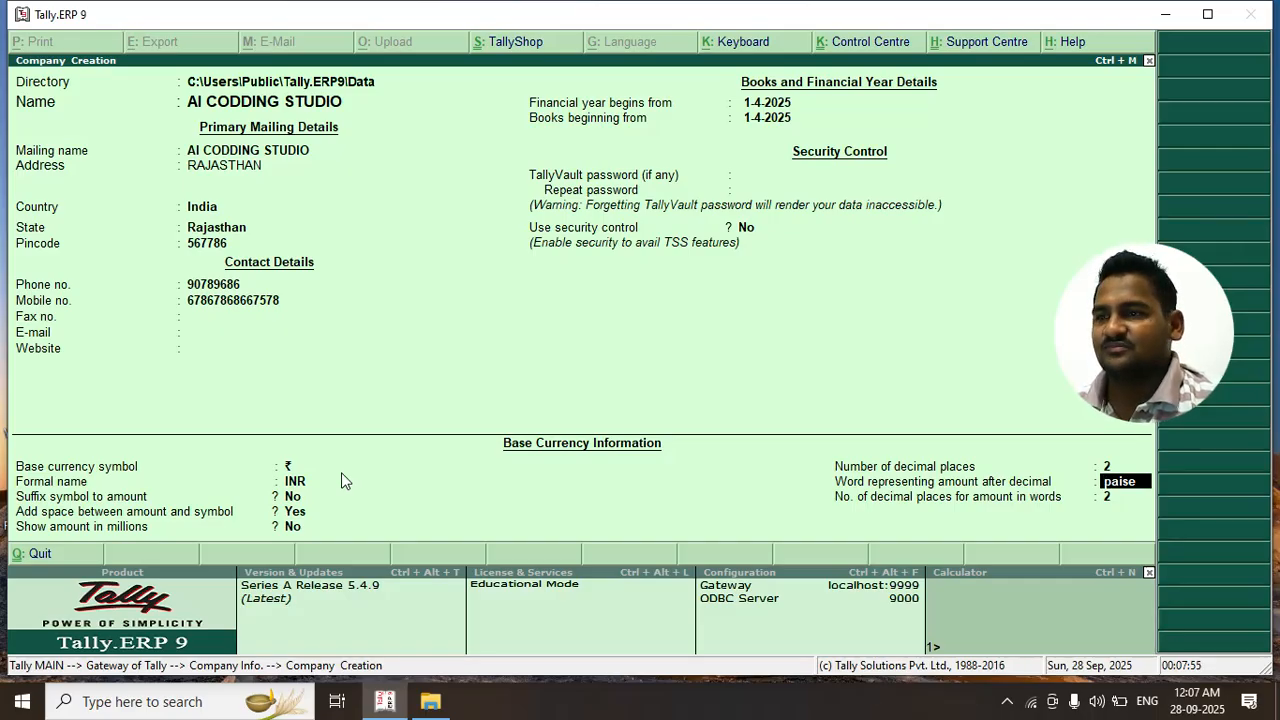
key(Up)
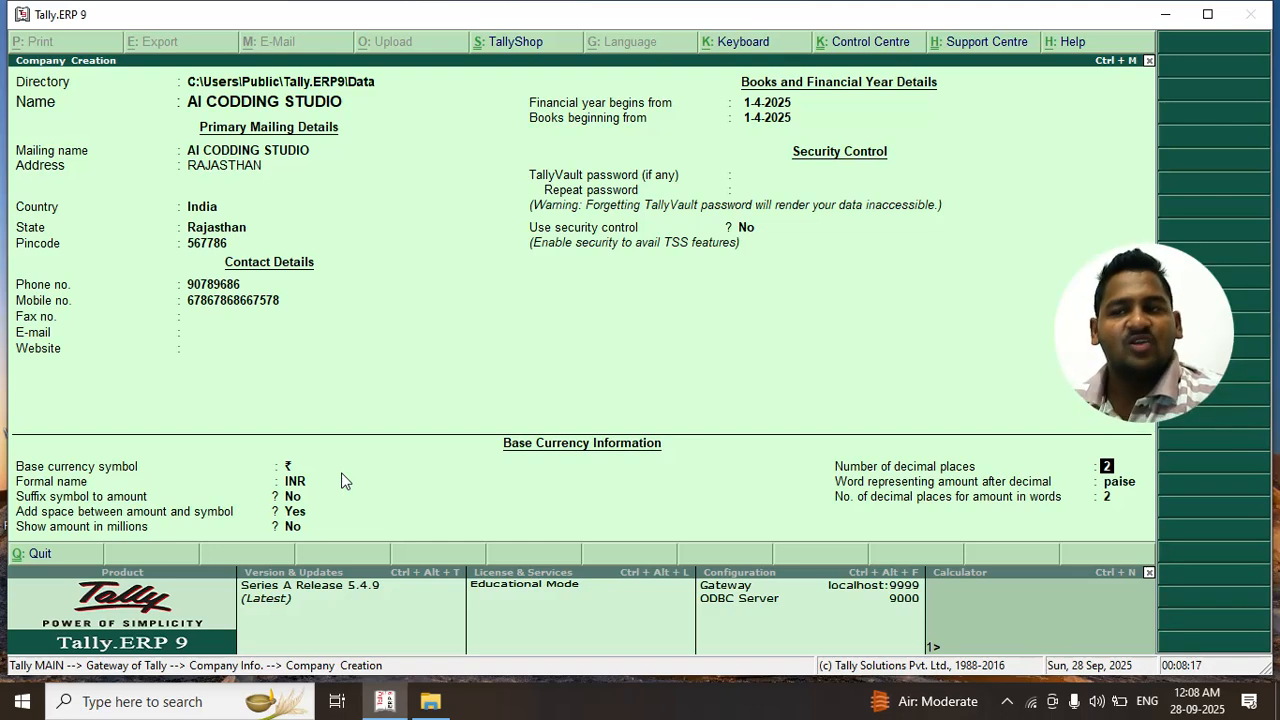
key(Return)
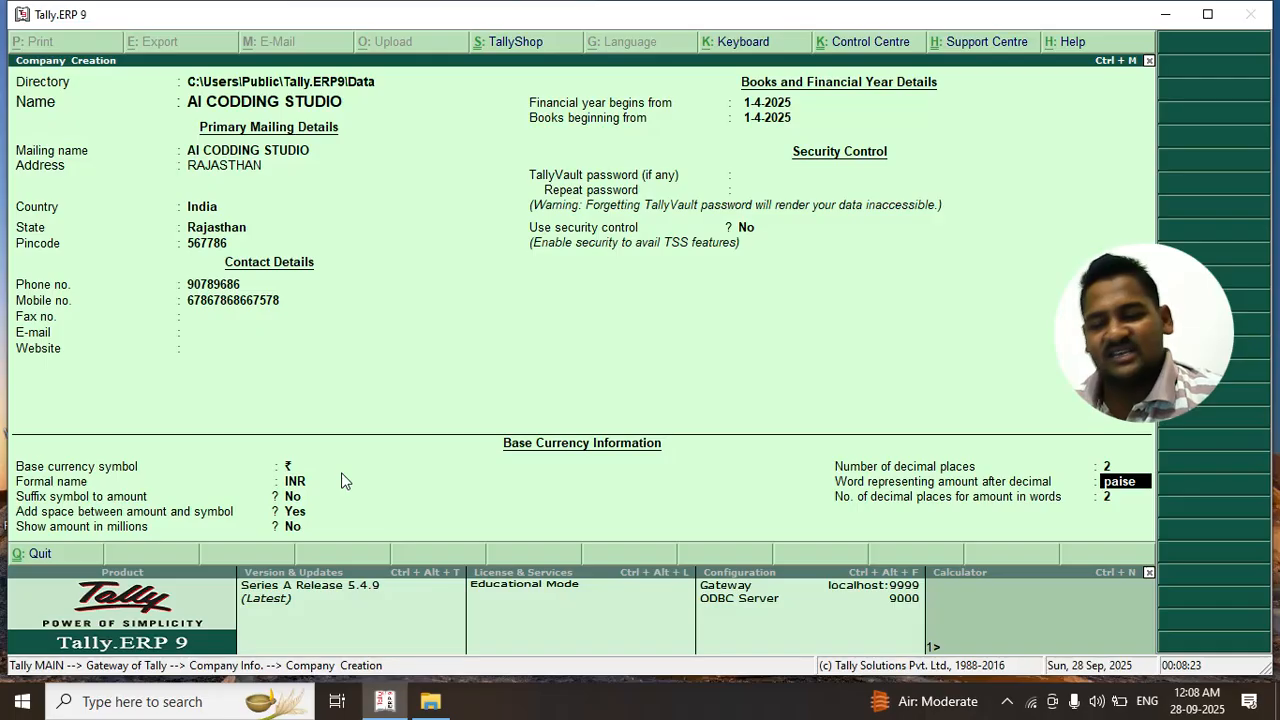
key(Return)
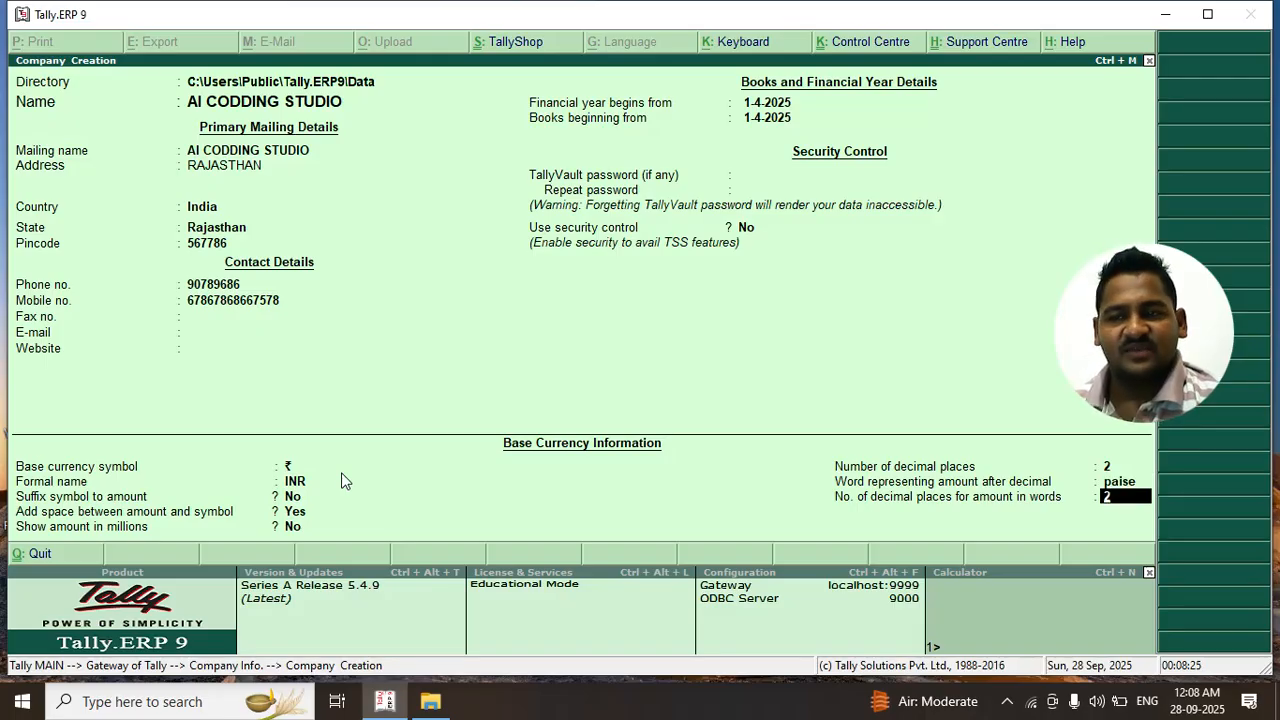
key(Return)
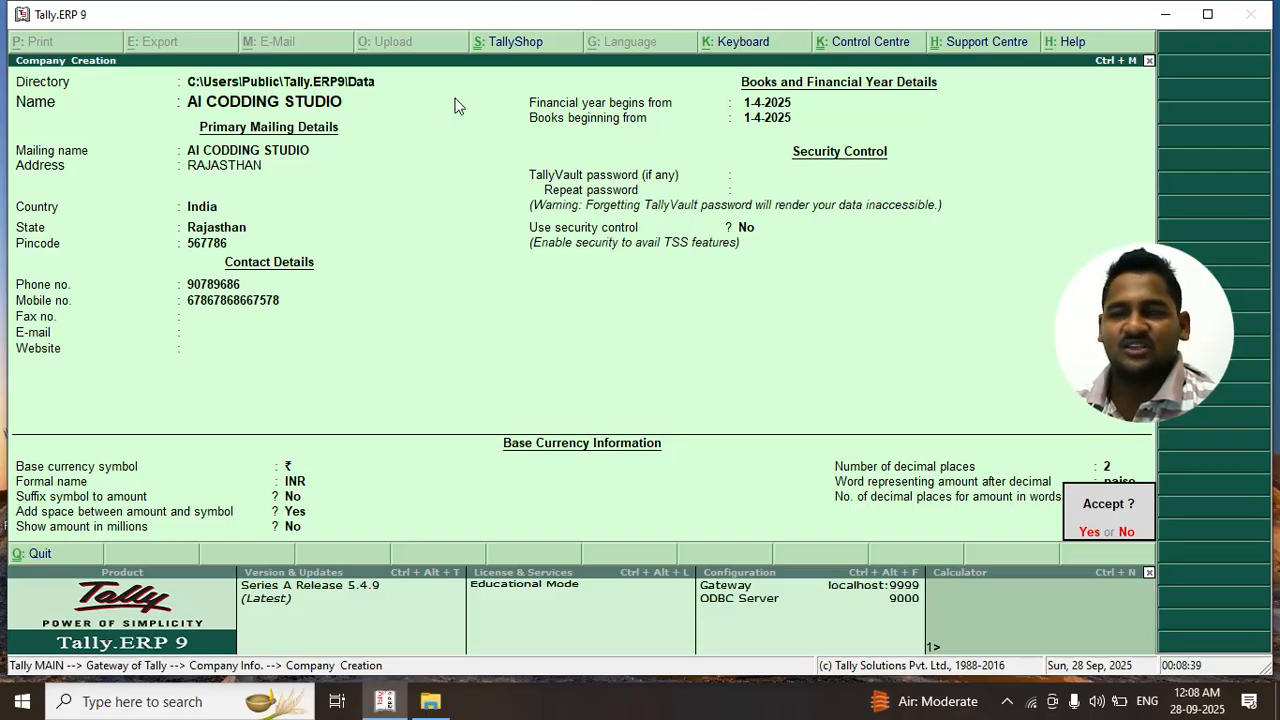
Accept and save AI CODDING STUDIO, leaving the 1-4-2025 to 31-3-2026 period unchanged
click(1085, 533)
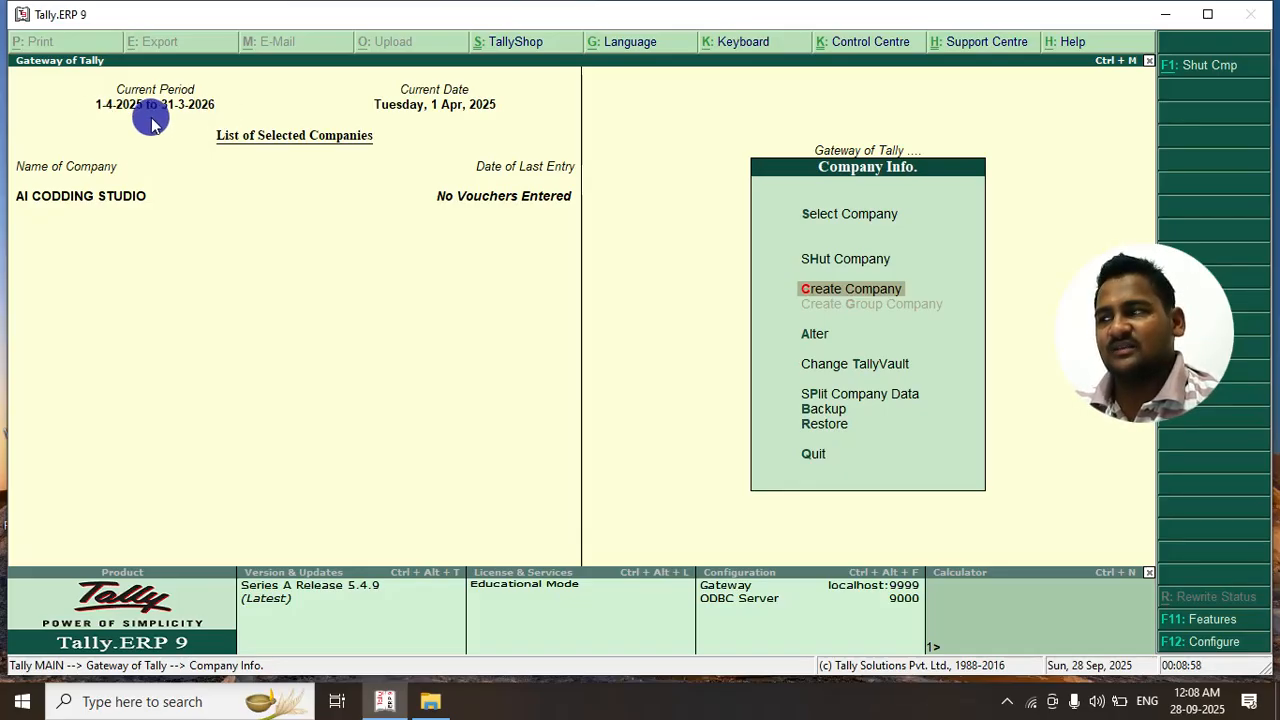
key(alt+F2)
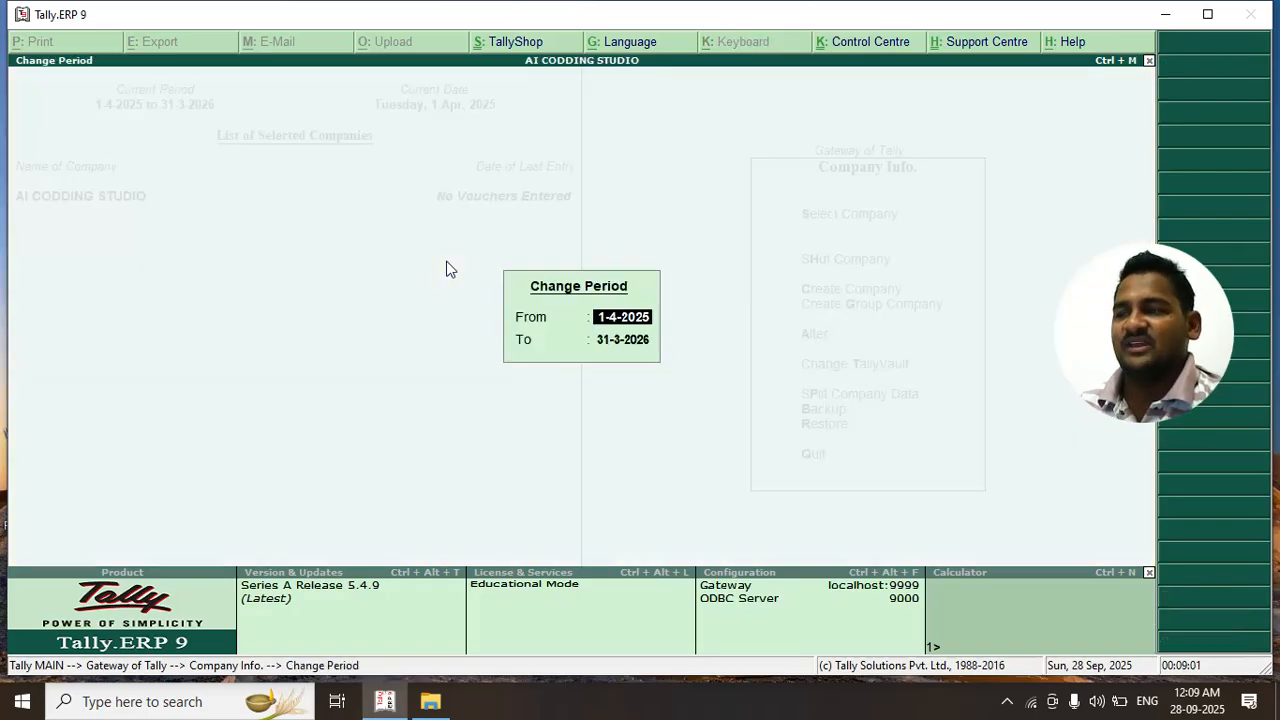
key(Escape)
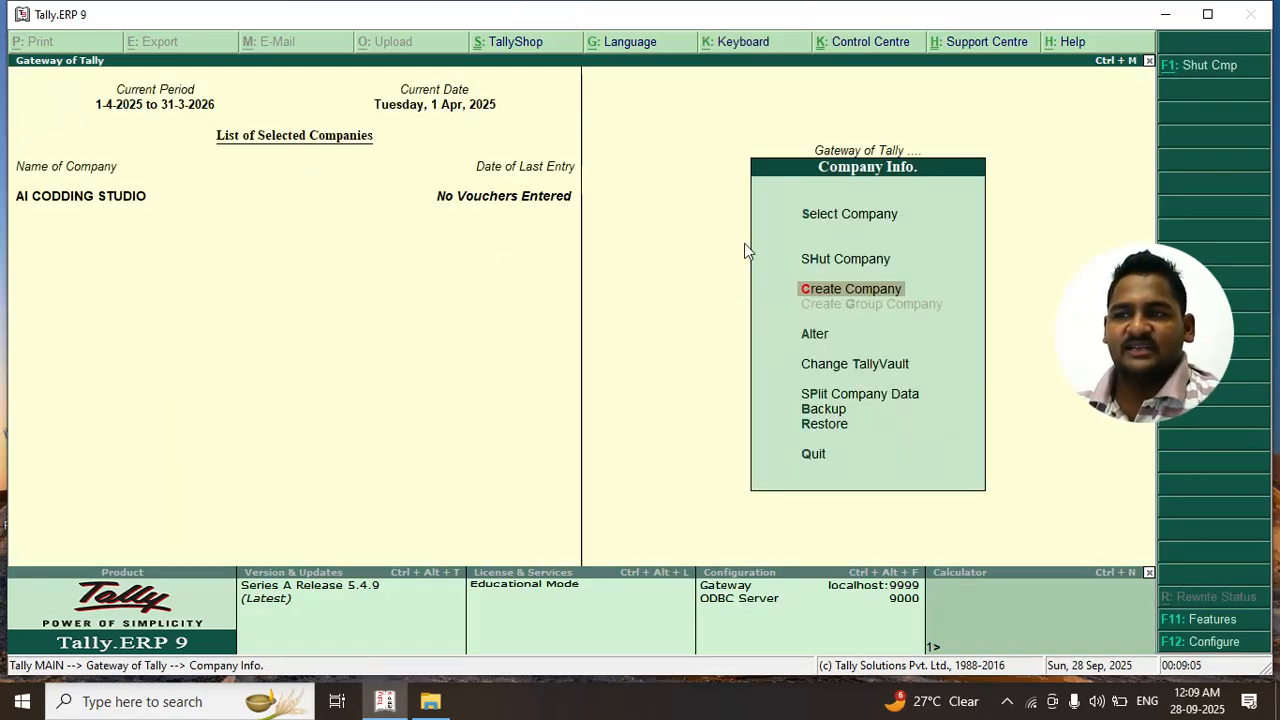
Bring up the Shut Company list from Company Info
click(830, 218)
click(827, 213)
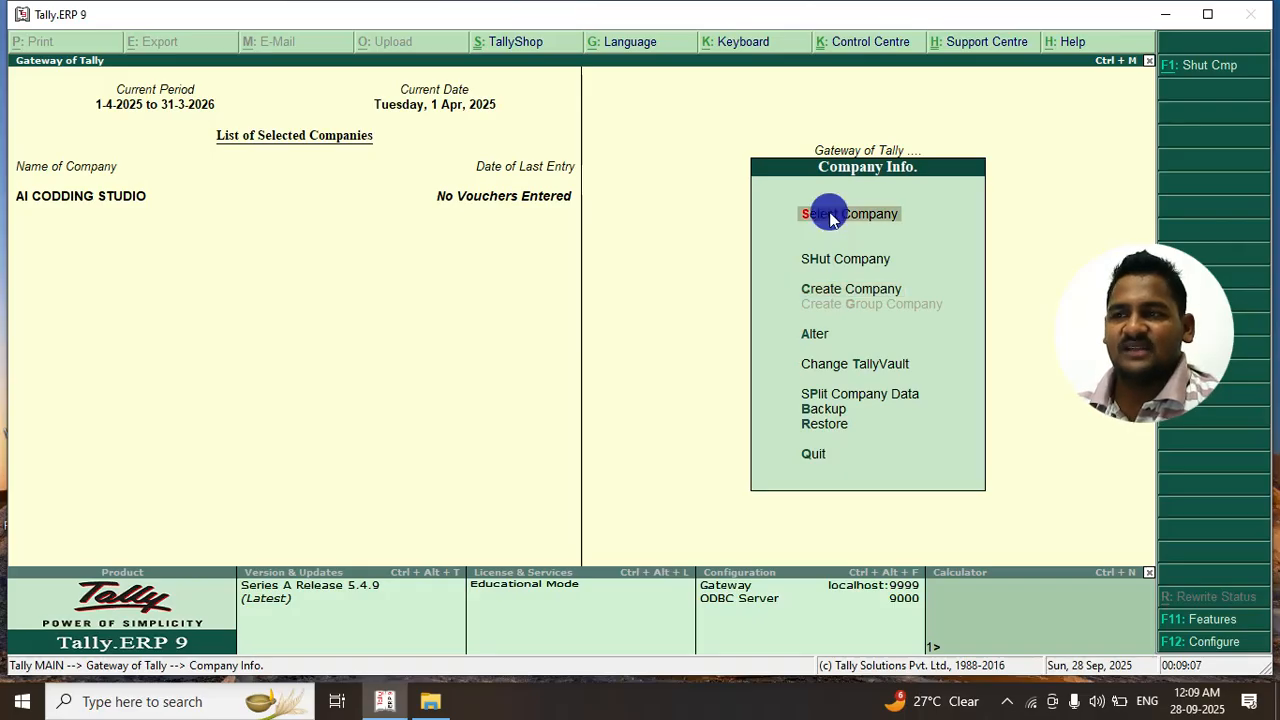
click(828, 214)
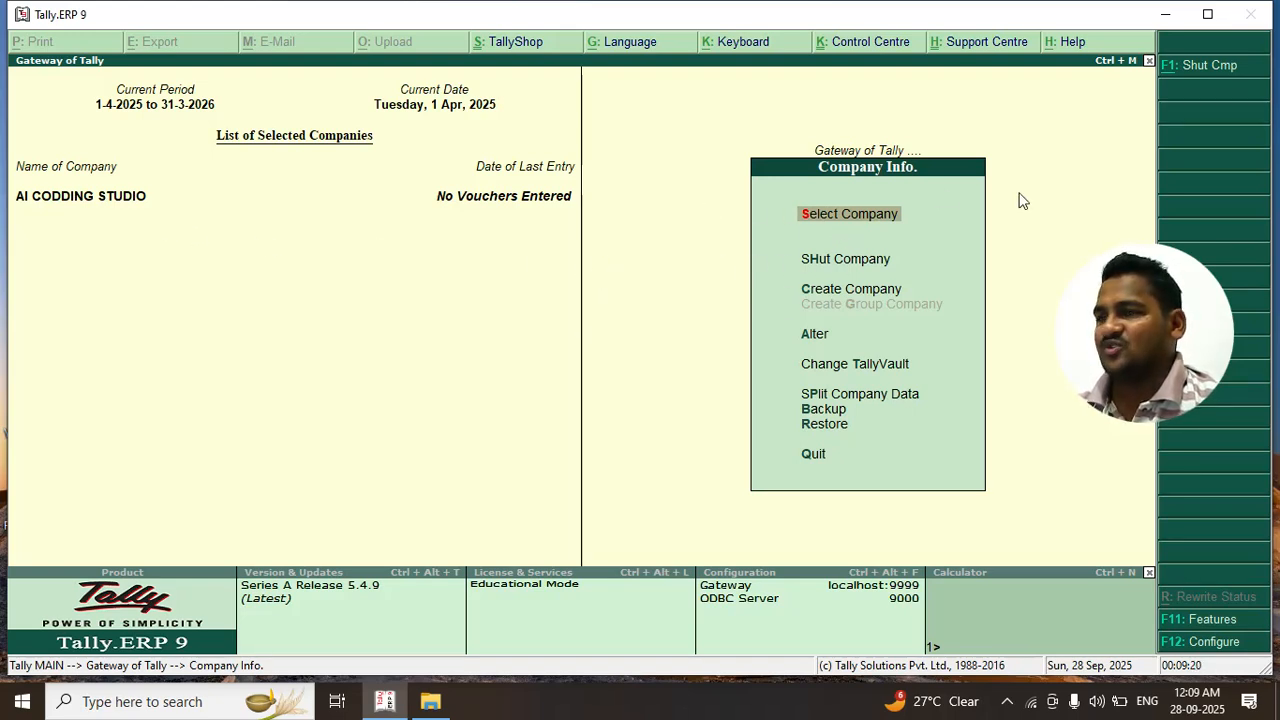
click(856, 266)
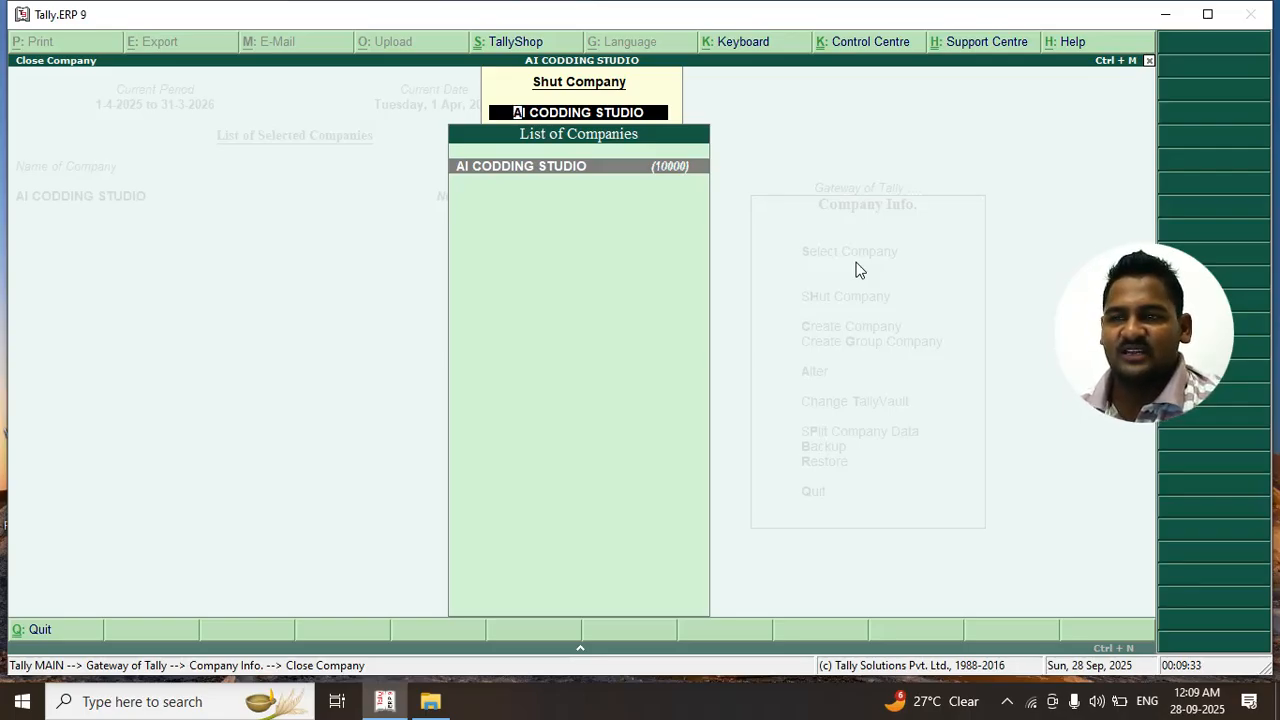
Shut AI CODDING STUDIO, then choose Quit in Company Info and confirm Yes
key(Return)
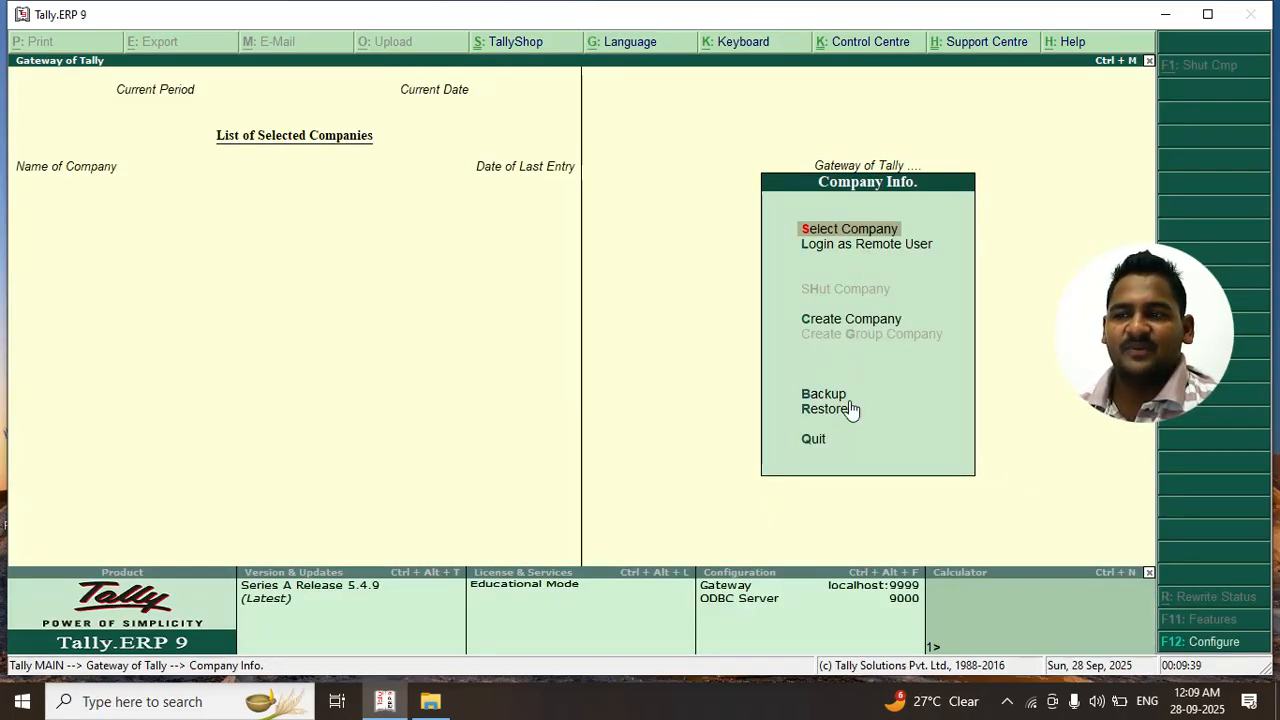
click(800, 395)
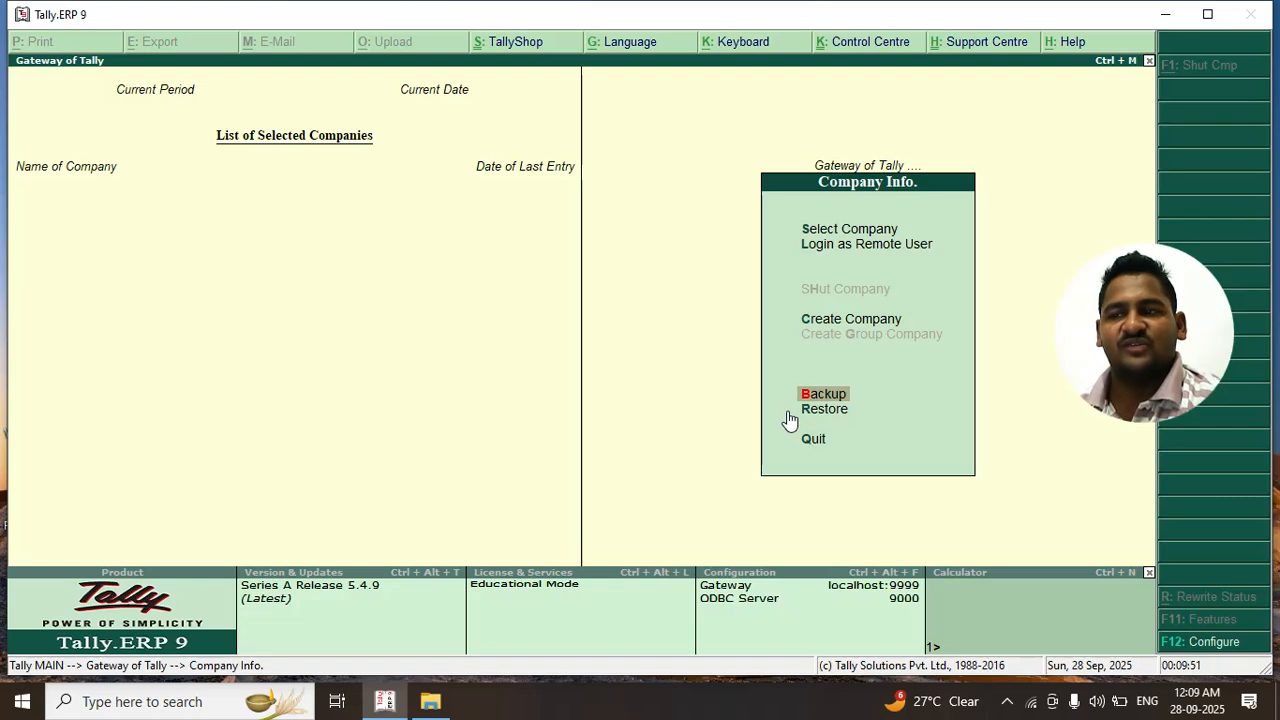
click(804, 438)
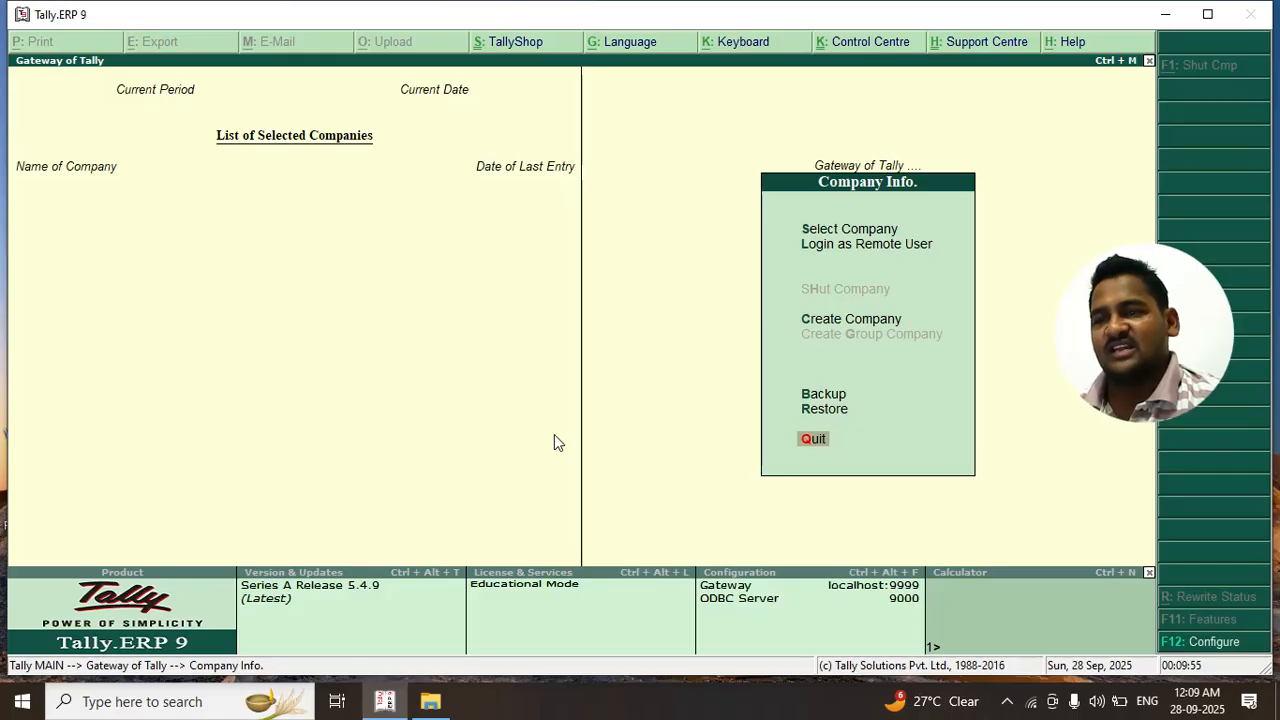
click(813, 445)
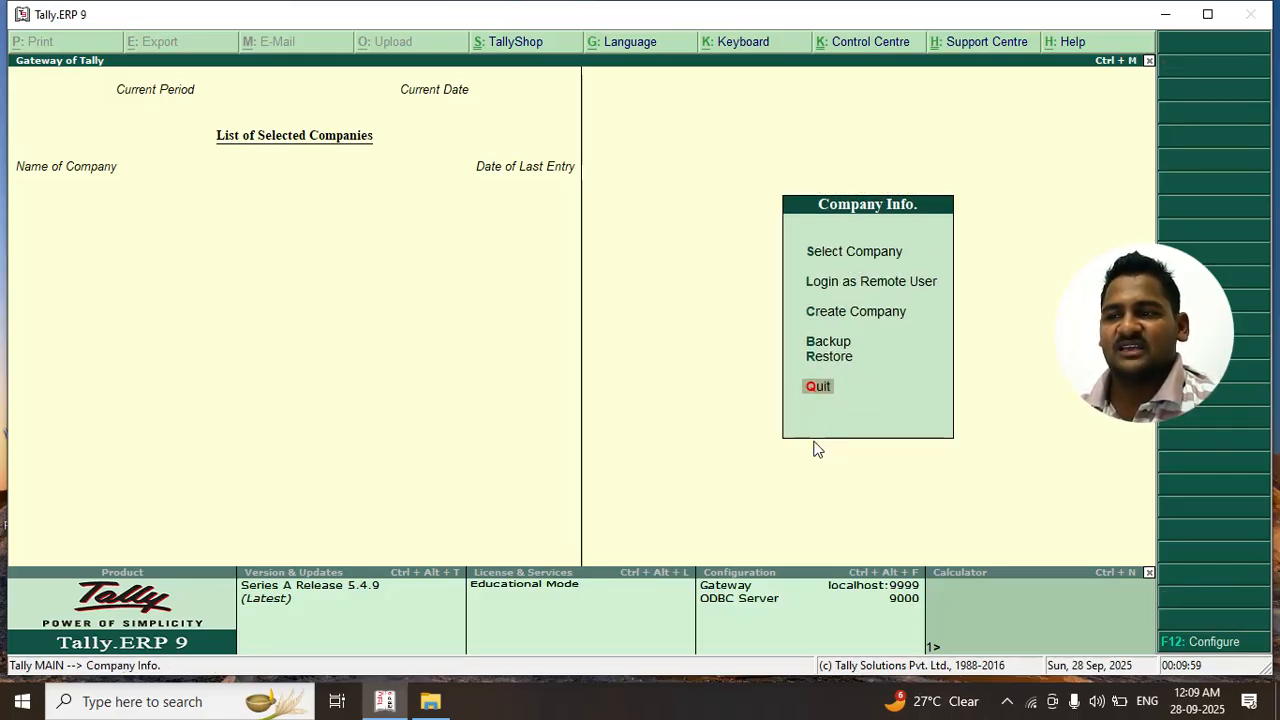
click(826, 391)
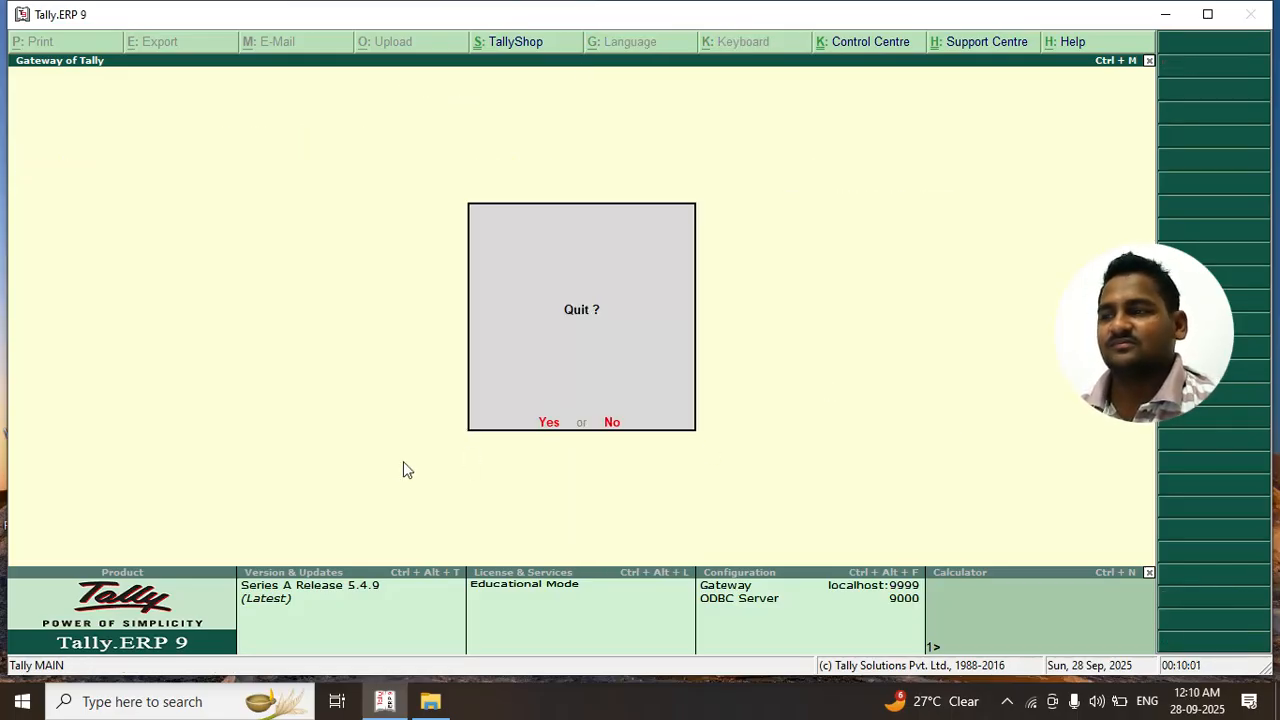
click(548, 427)
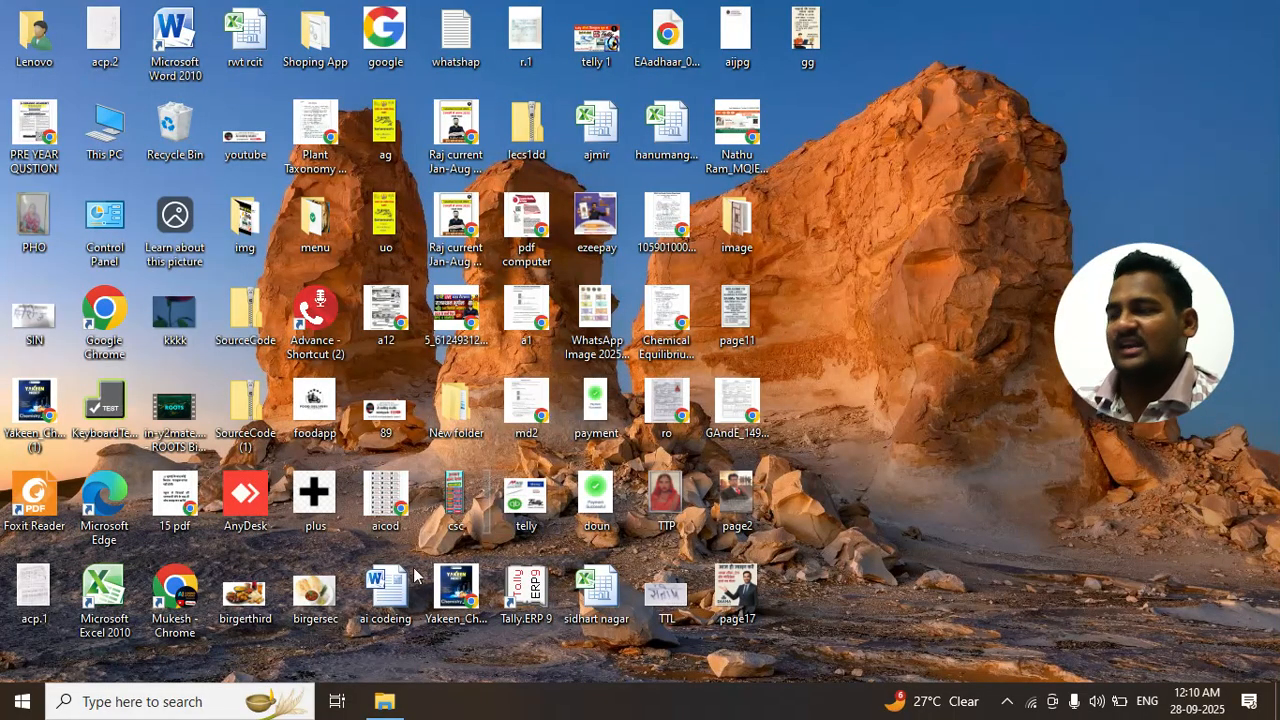
Search Windows for 'TELL' and play the telly 1 MP4 video
click(175, 703)
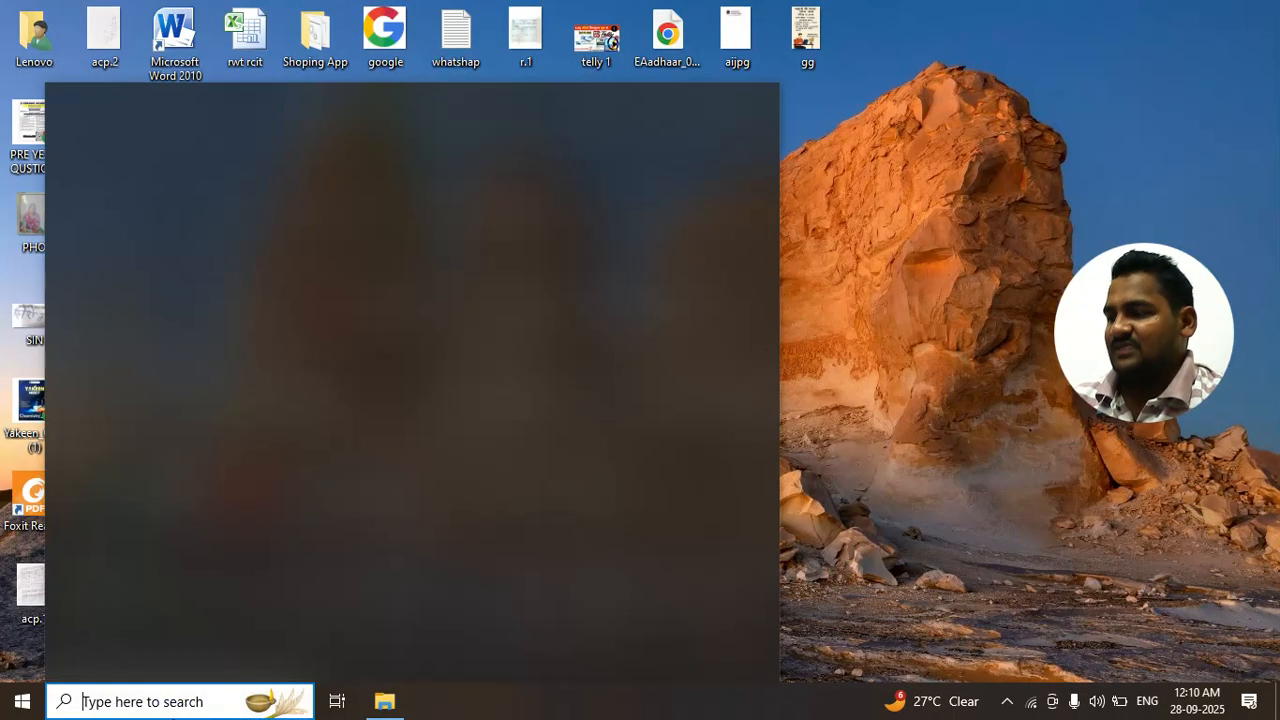
text(TELL)
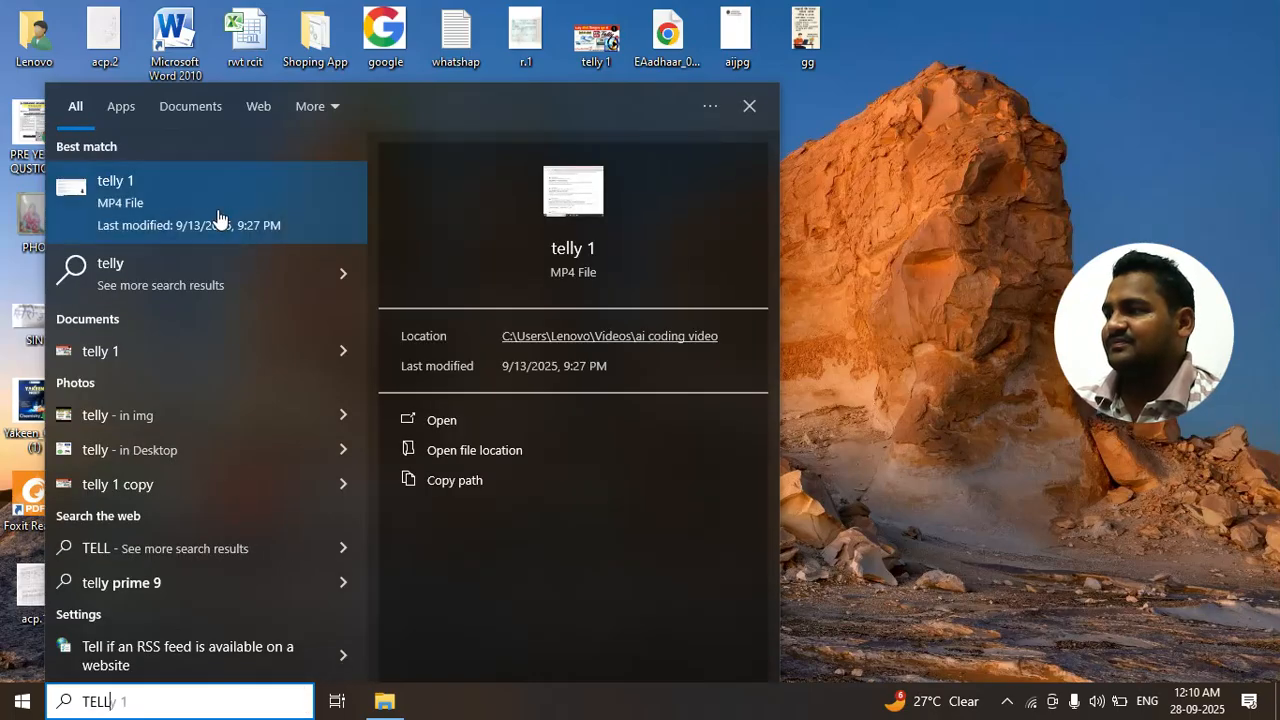
click(218, 218)
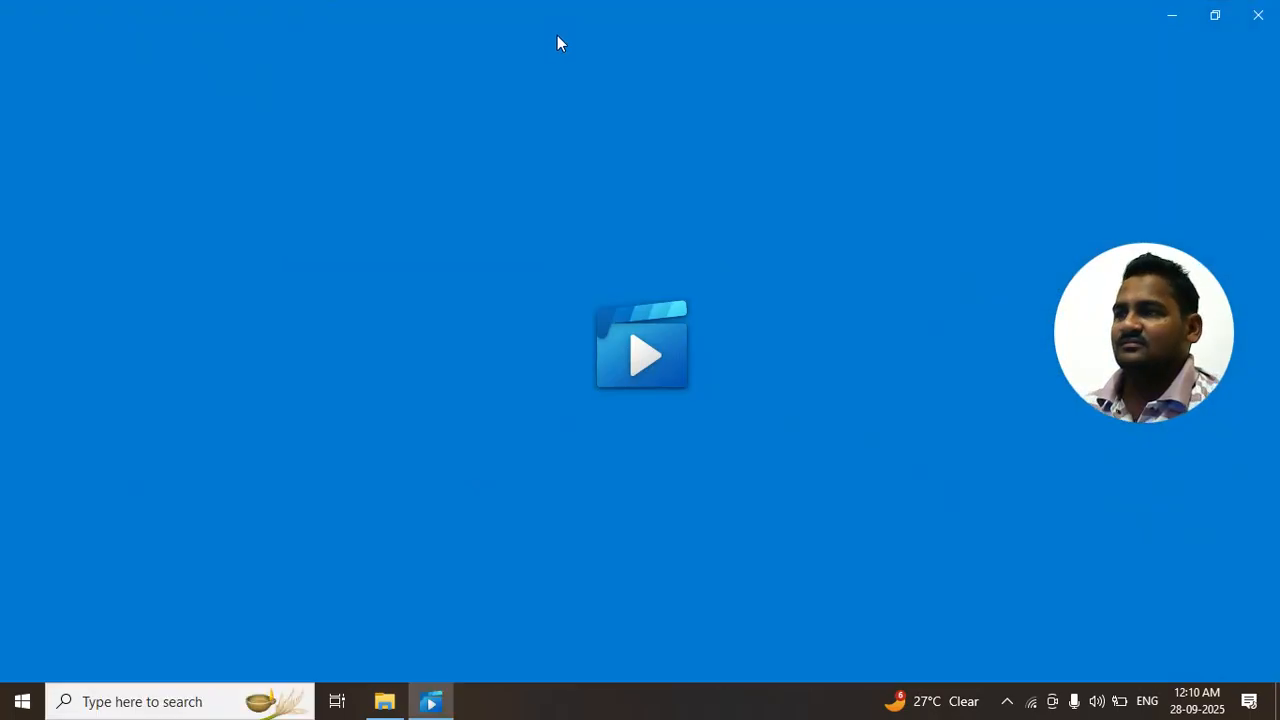